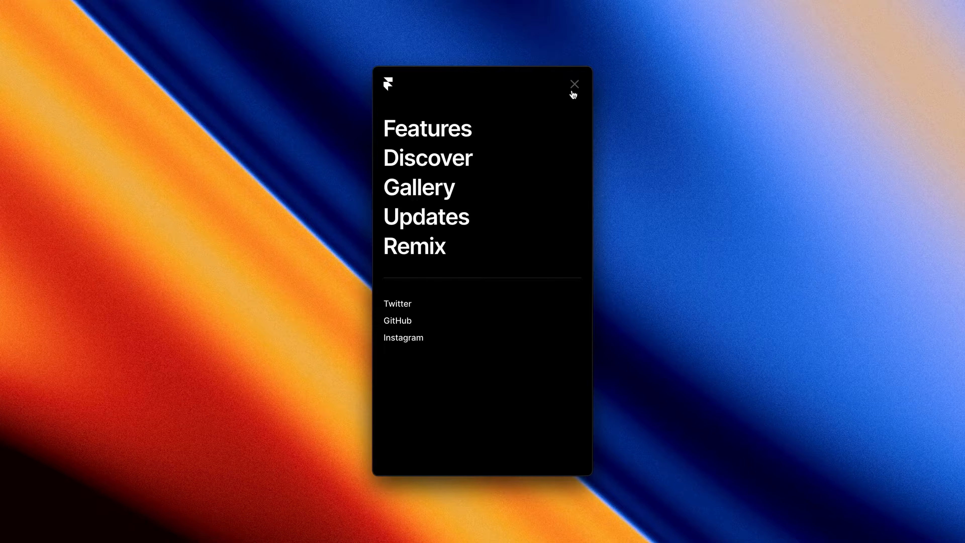
Step: Open and close the mobile navigation menus to examine their animations
click(574, 84)
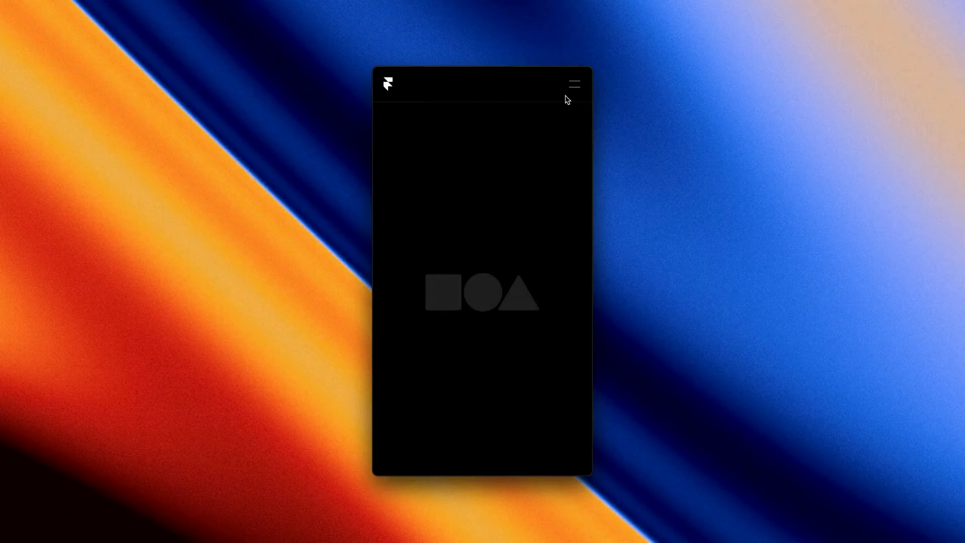
click(570, 93)
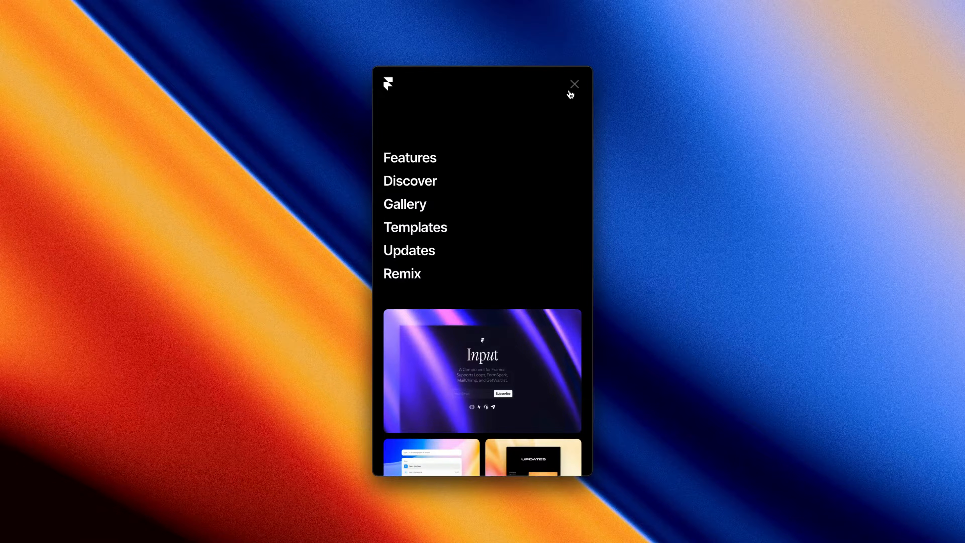
click(570, 93)
click(571, 93)
click(570, 93)
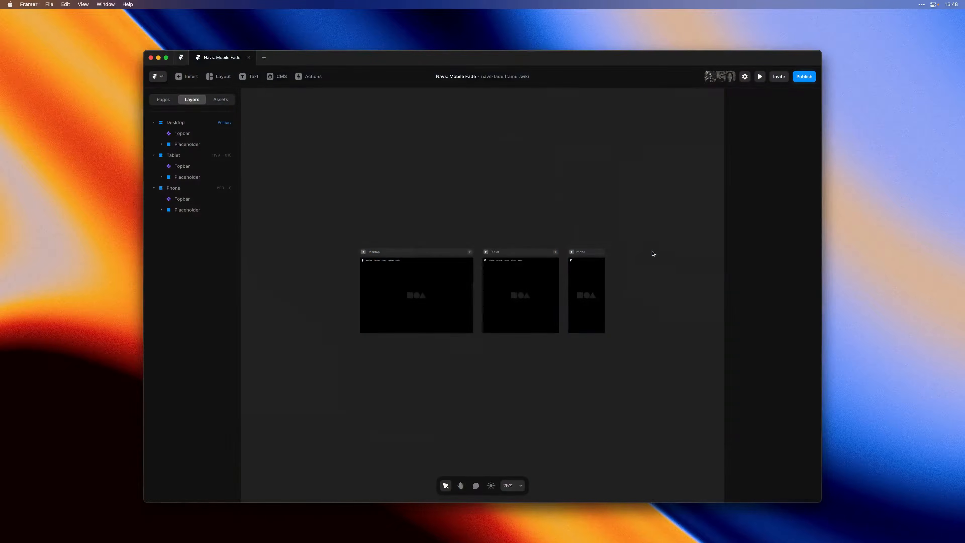
Step: Set the Phone breakpoint's fill to #111111
key(z)
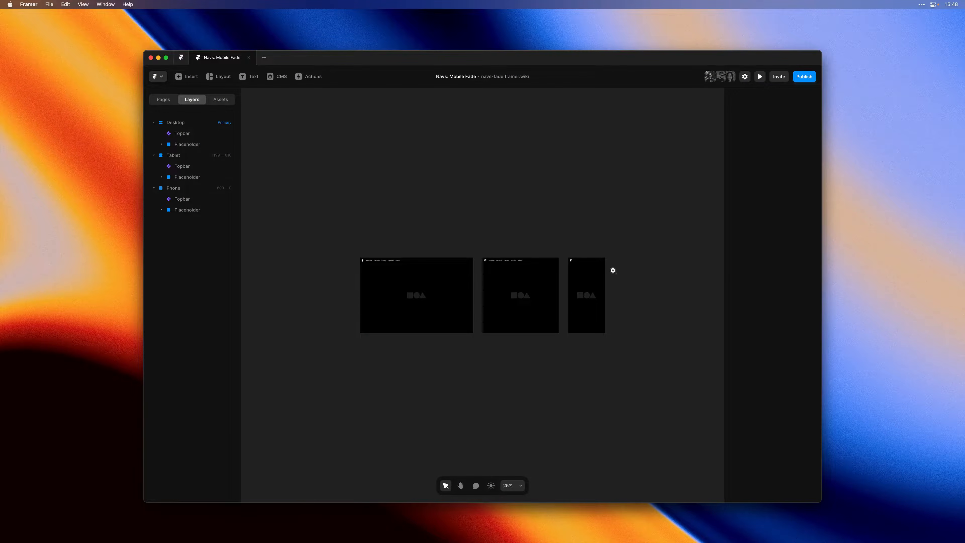
click(612, 270)
click(613, 270)
key(space)
drag(608, 333, 605, 270)
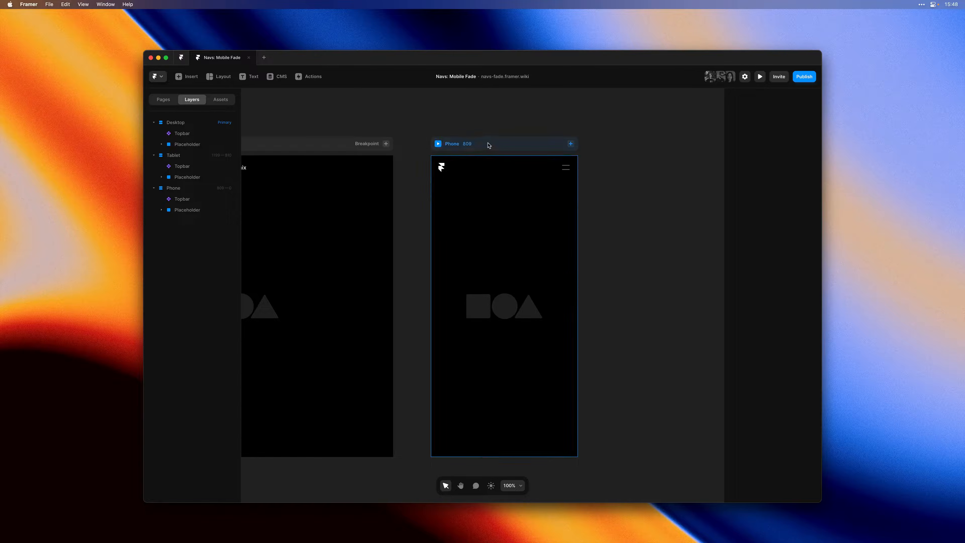
click(489, 145)
click(769, 371)
text(111)
key(Return)
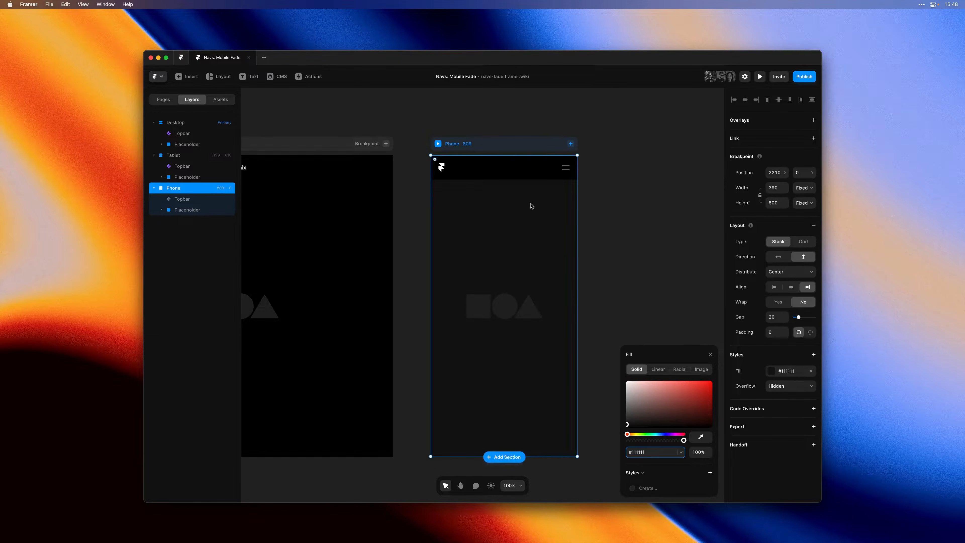
Step: Preview the Phone breakpoint, toggle its menu open and closed to examine the current animation, and return to the canvas
click(439, 144)
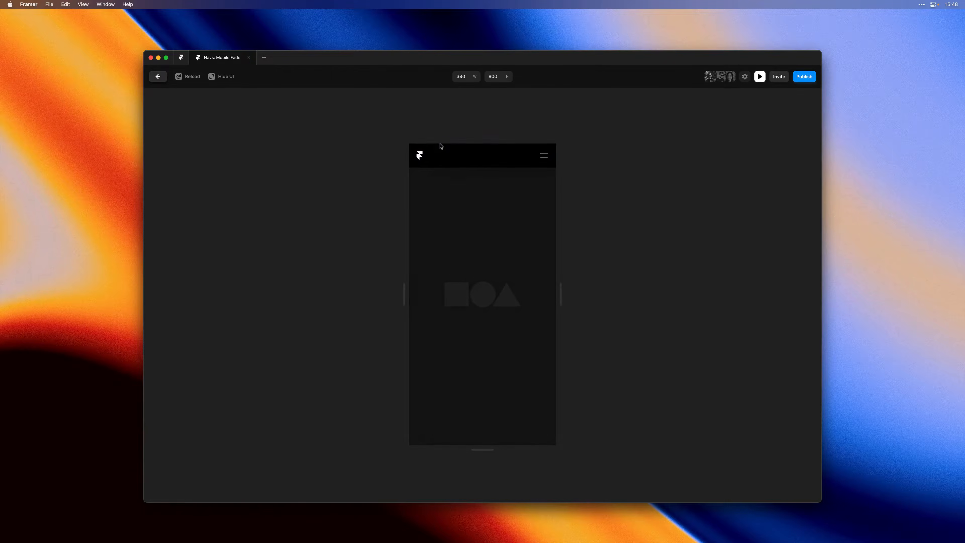
click(547, 162)
click(546, 162)
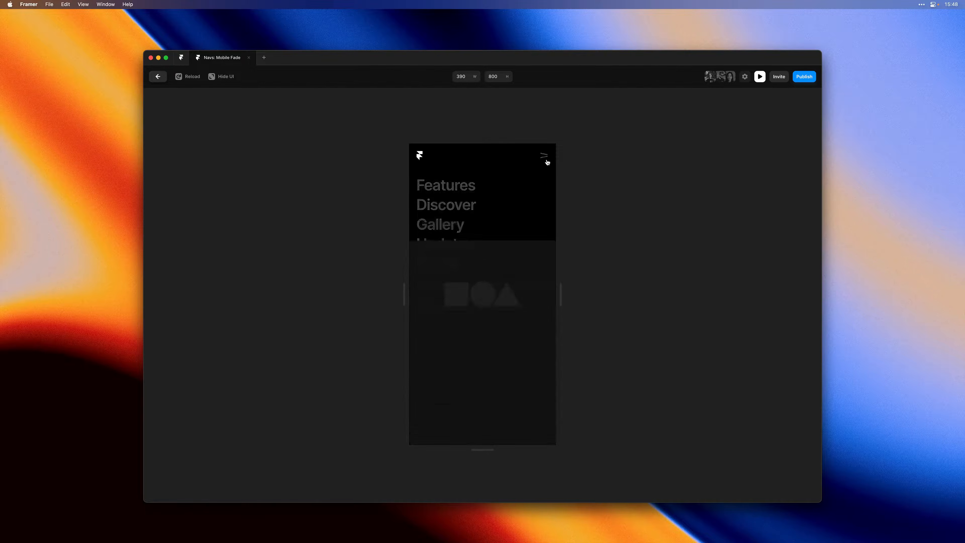
click(546, 161)
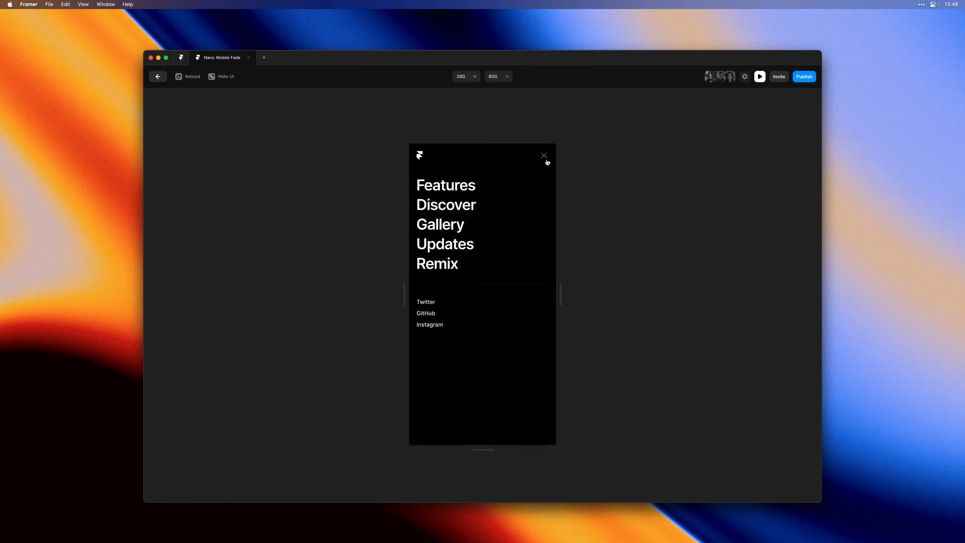
click(546, 162)
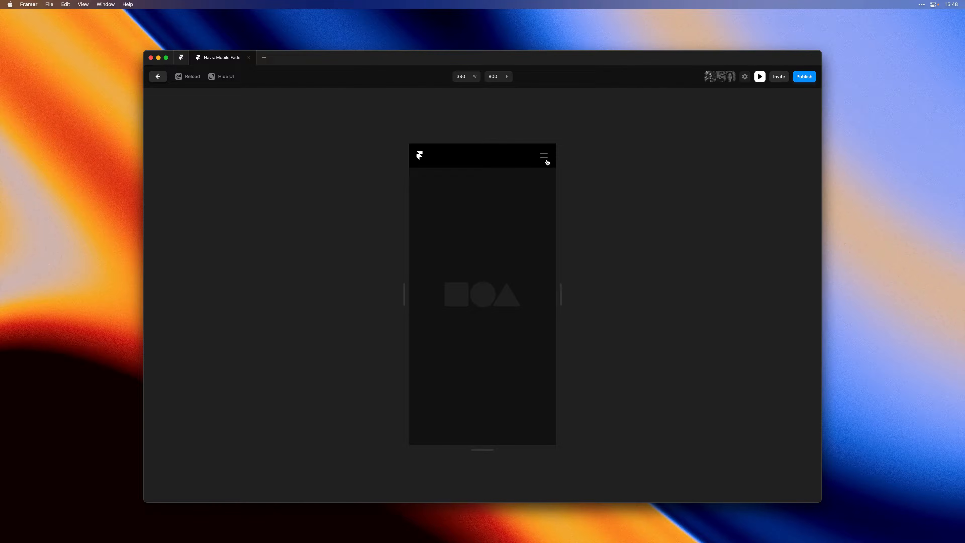
click(546, 162)
click(547, 162)
click(547, 162)
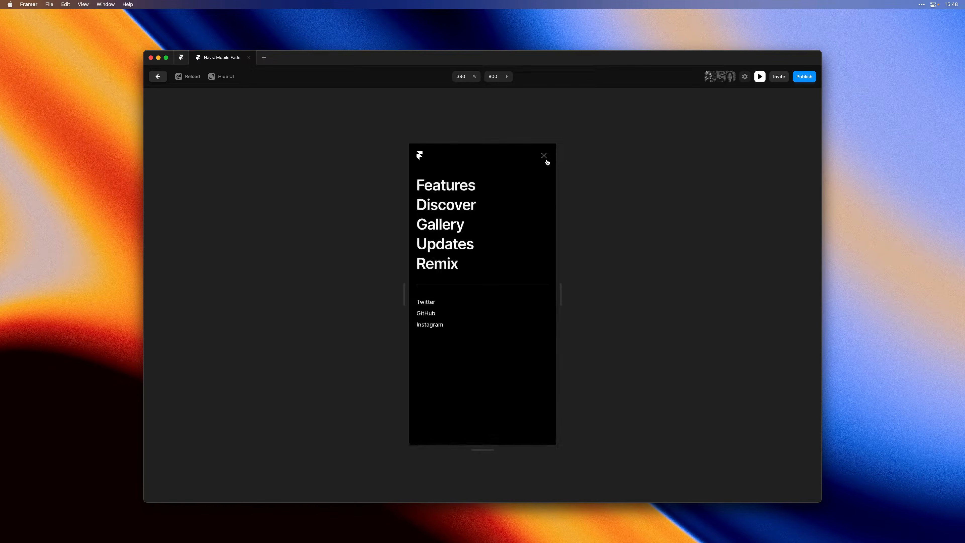
click(547, 162)
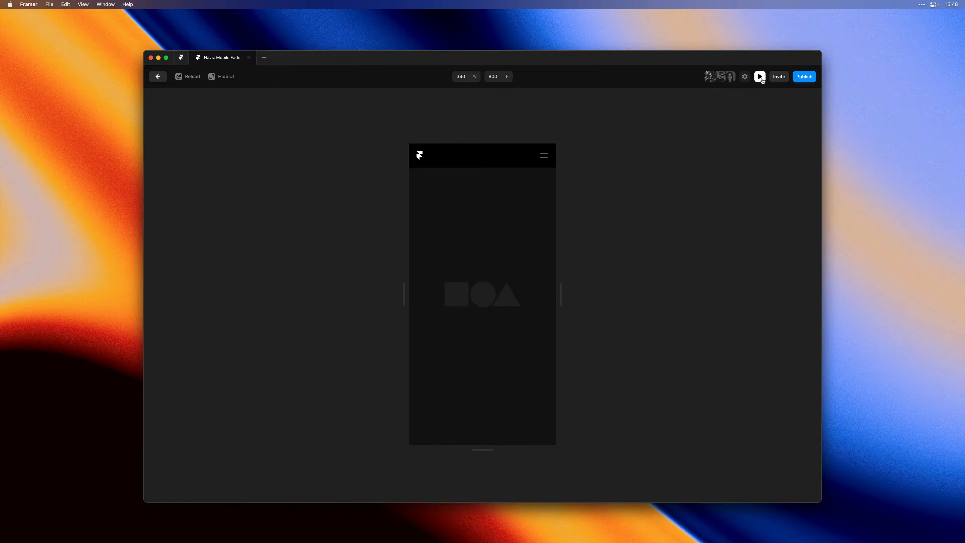
click(761, 77)
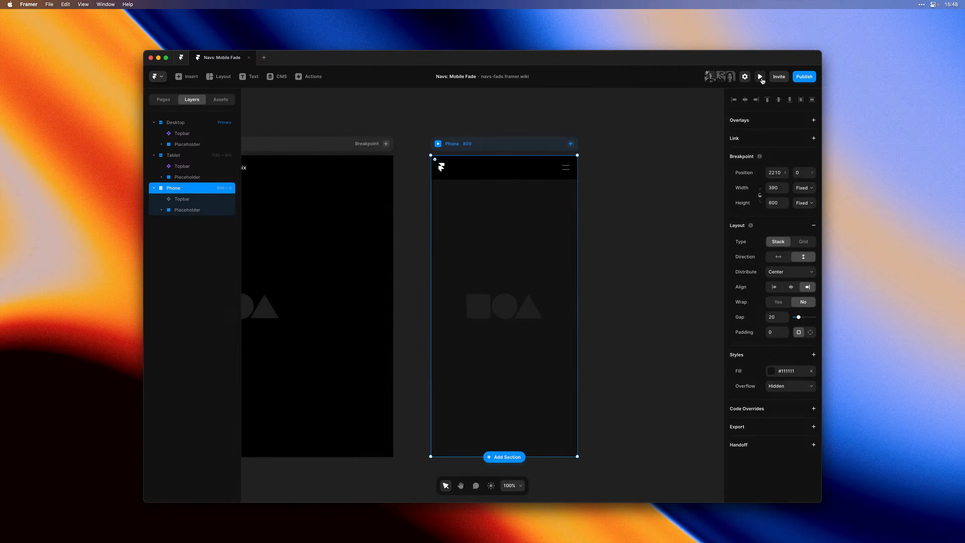
Step: Open the Topbar component for editing and stretch the Phone variant's height to 800
double_click(546, 167)
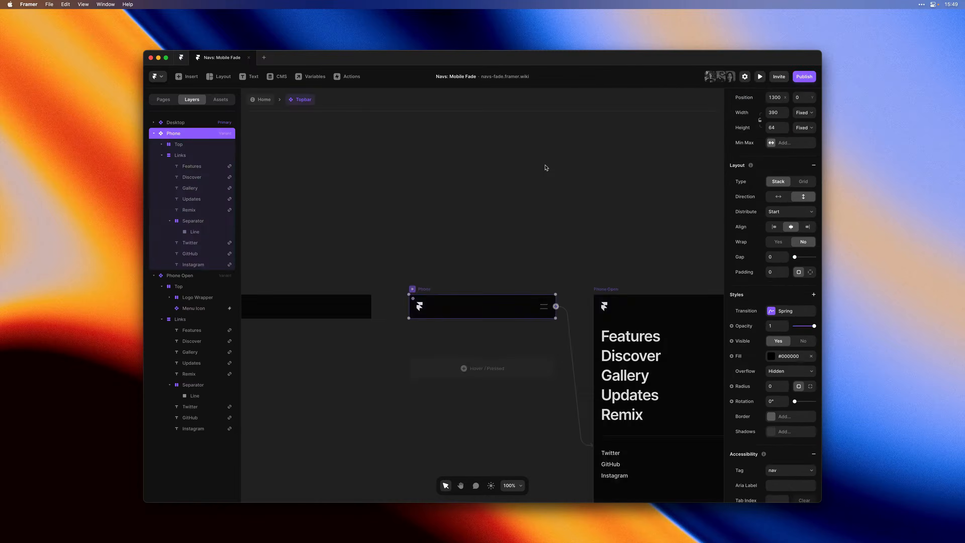
drag(609, 242, 609, 188)
scroll(610, 188, down, 5)
scroll(609, 189, right, 4)
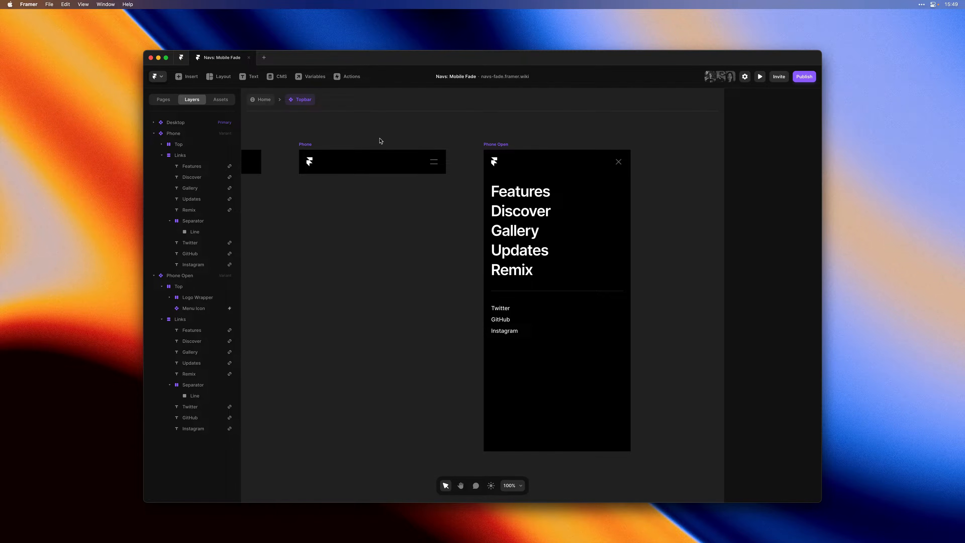
click(378, 145)
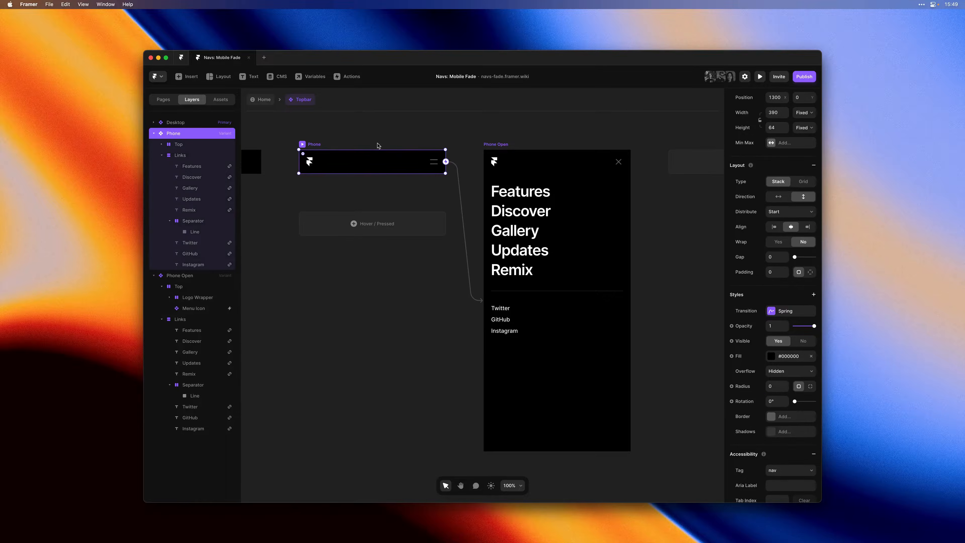
drag(410, 173, 435, 455)
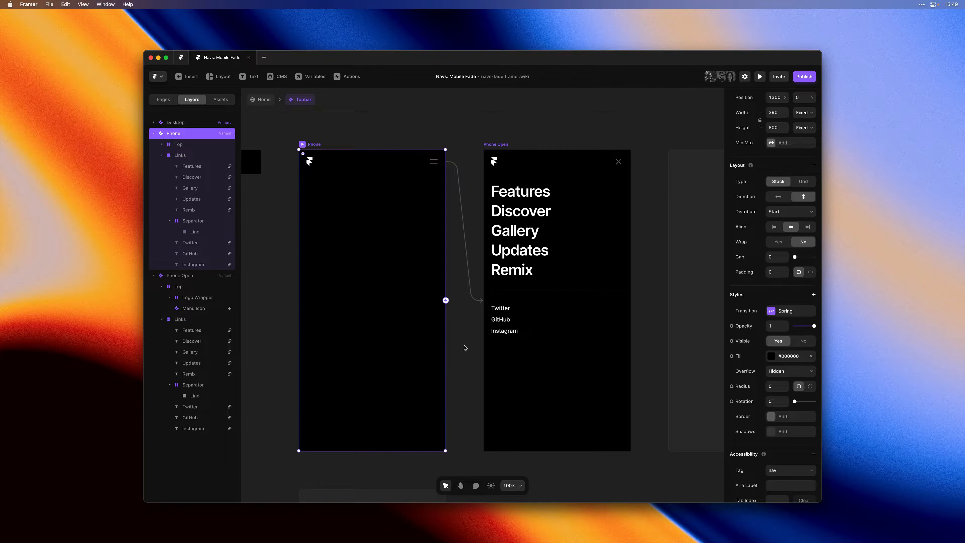
Step: Raise the opacity of the Links stack in the Phone variant to full
click(421, 211)
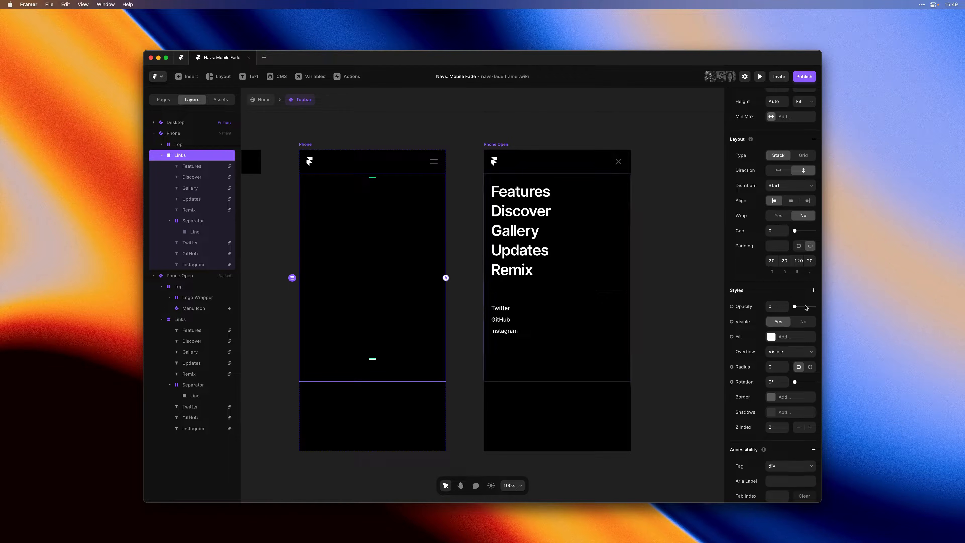
drag(807, 307, 850, 311)
click(468, 249)
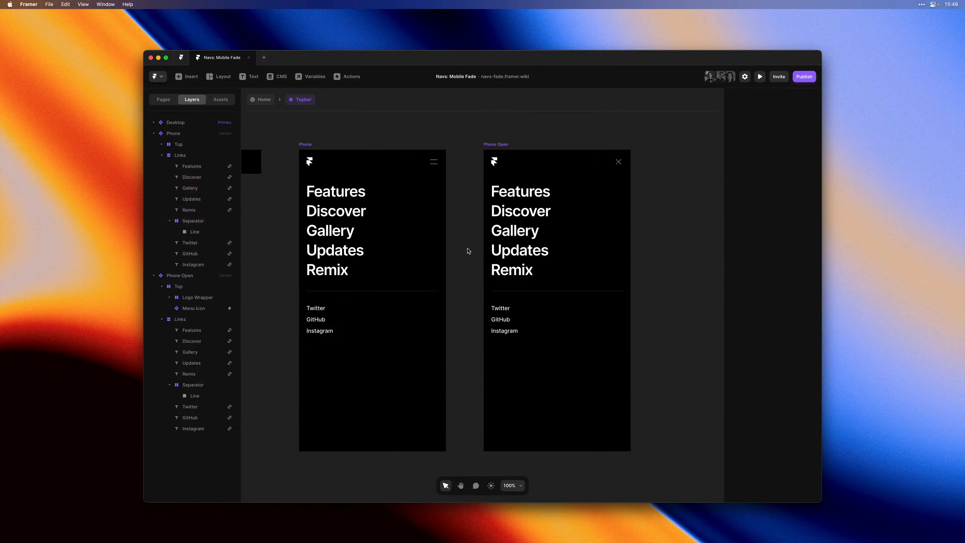
Step: Set the Phone variant's overflow to Visible and its transition to Instant
click(338, 143)
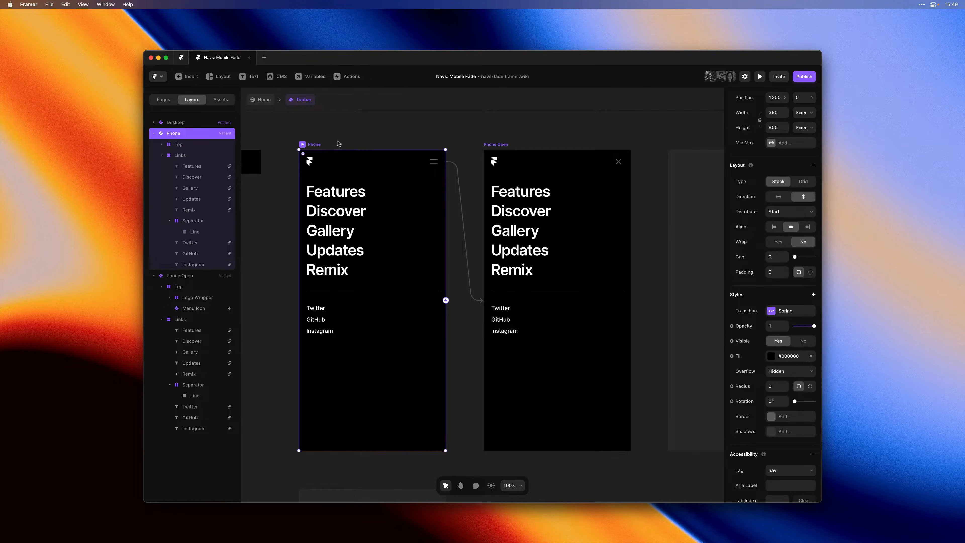
click(787, 371)
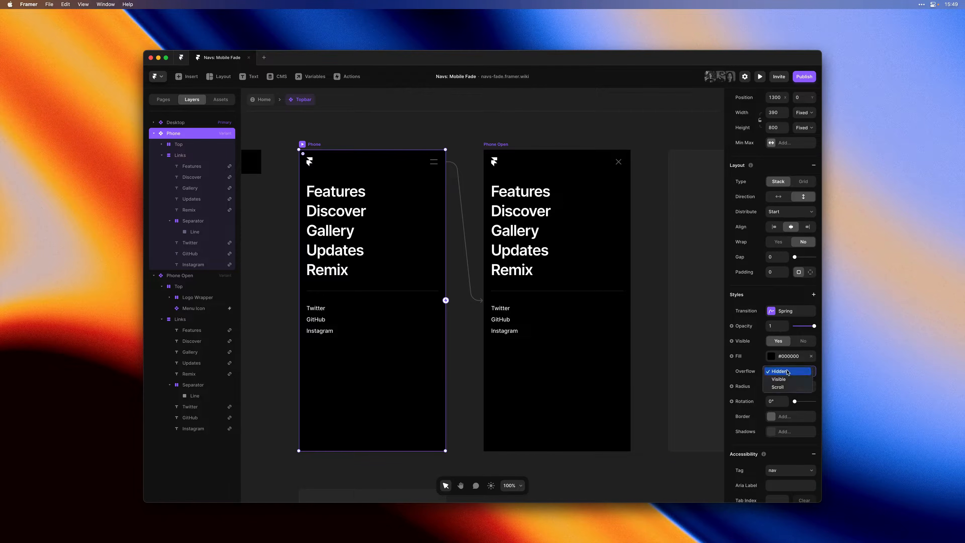
click(779, 379)
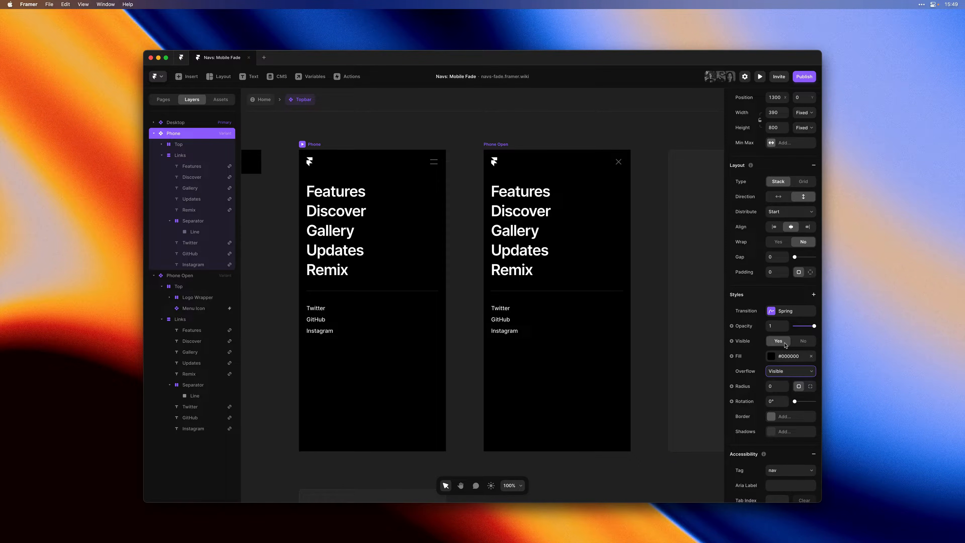
click(788, 312)
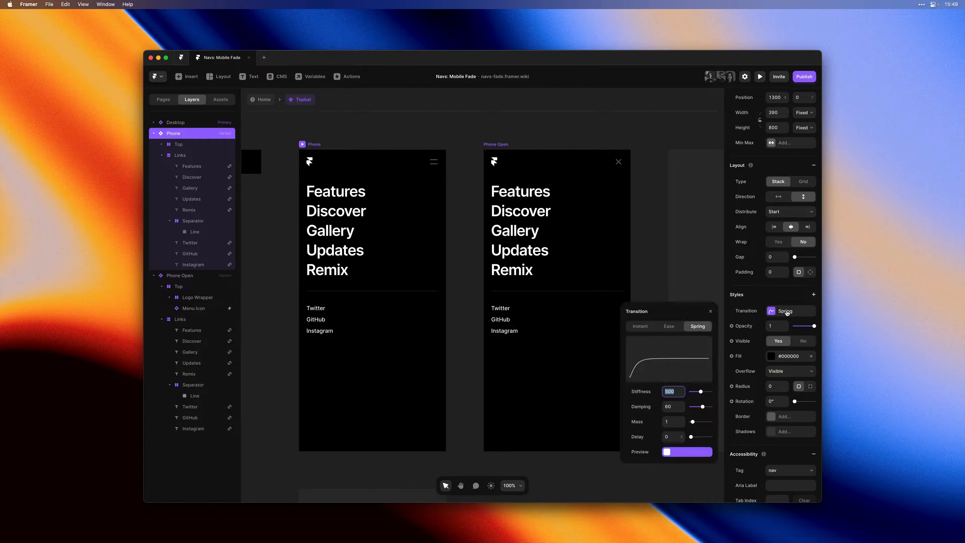
click(641, 326)
click(710, 312)
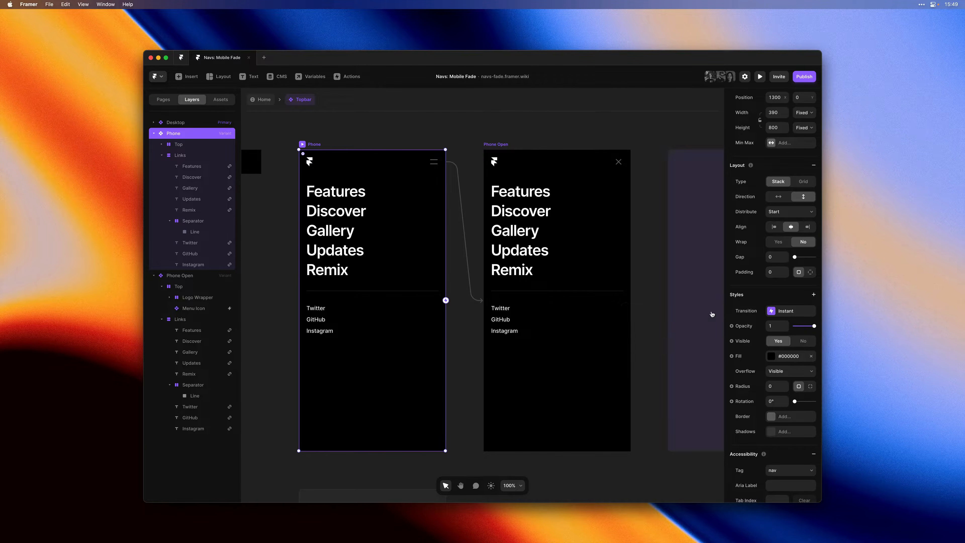
Step: Set the Phone Open variant's transition to Instant
click(523, 167)
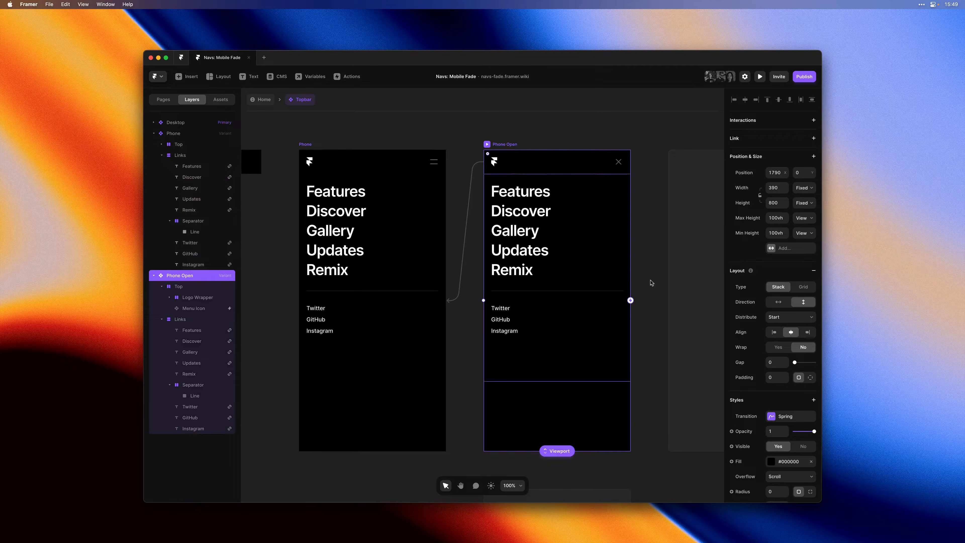
click(798, 416)
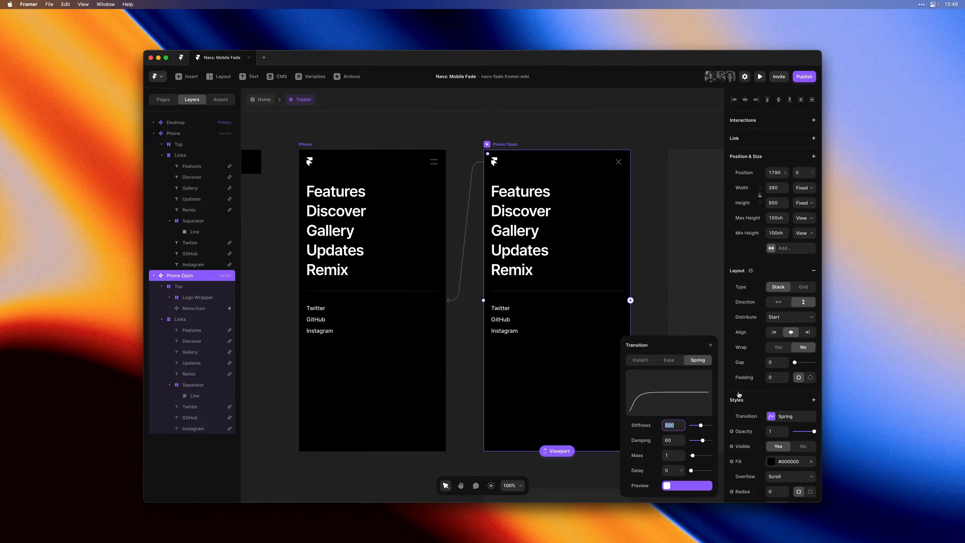
click(640, 361)
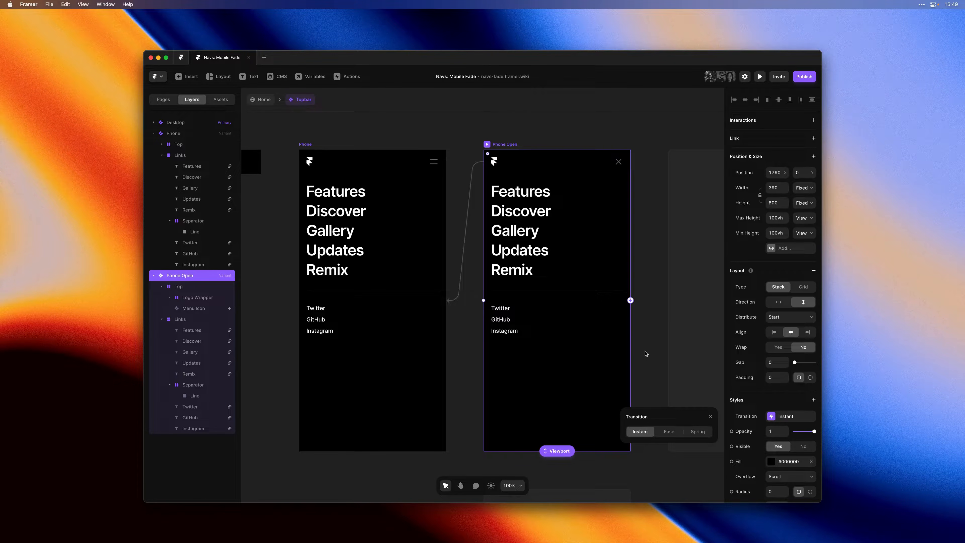
click(645, 353)
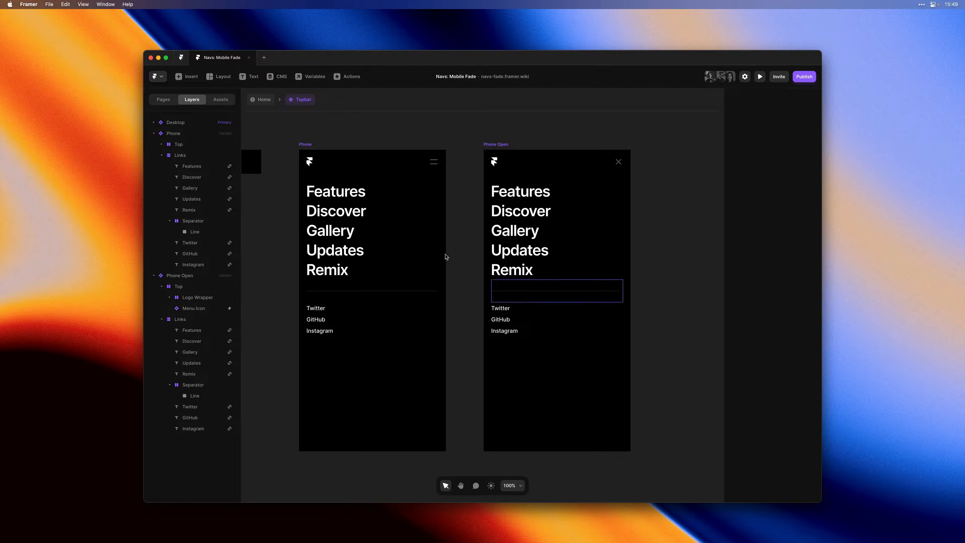
Step: Remove the black fill from both the Phone and Phone Open variants
click(302, 145)
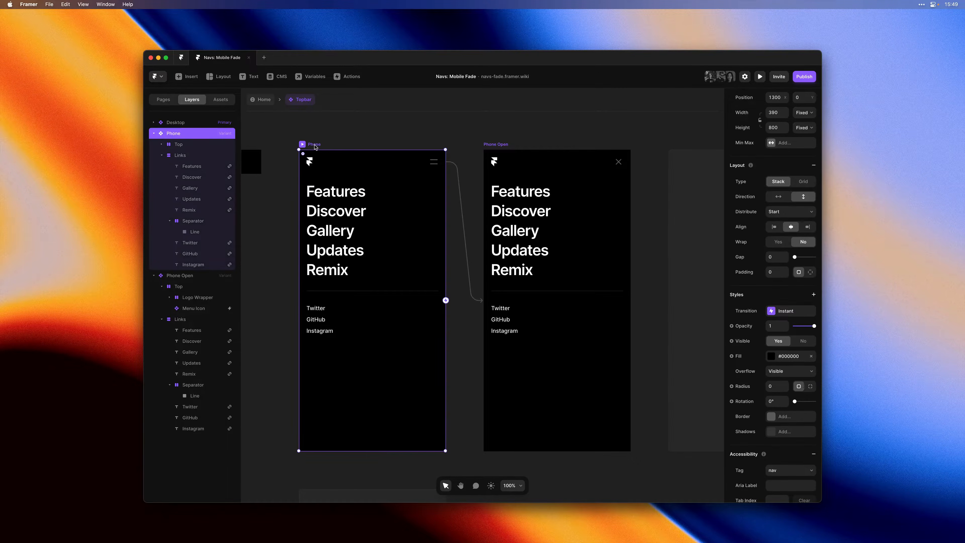
click(811, 357)
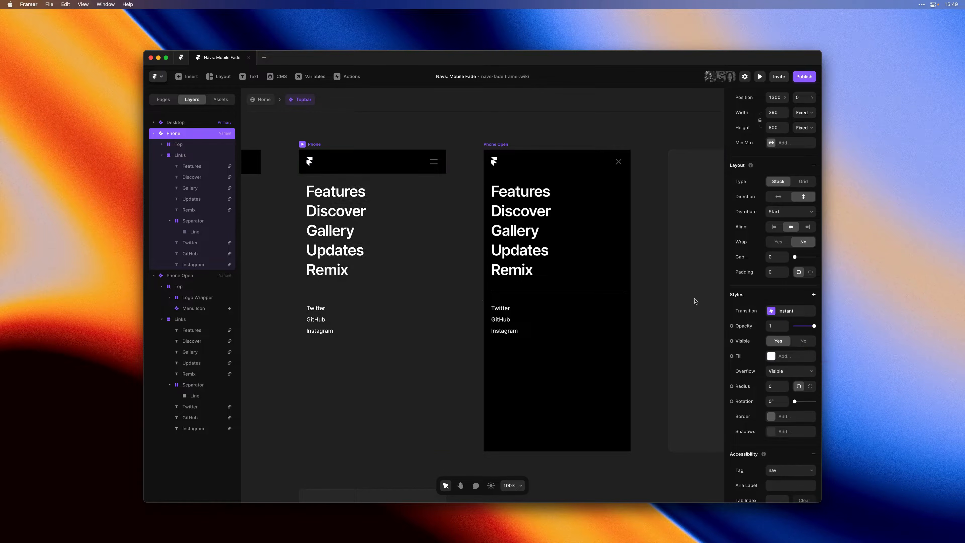
click(513, 146)
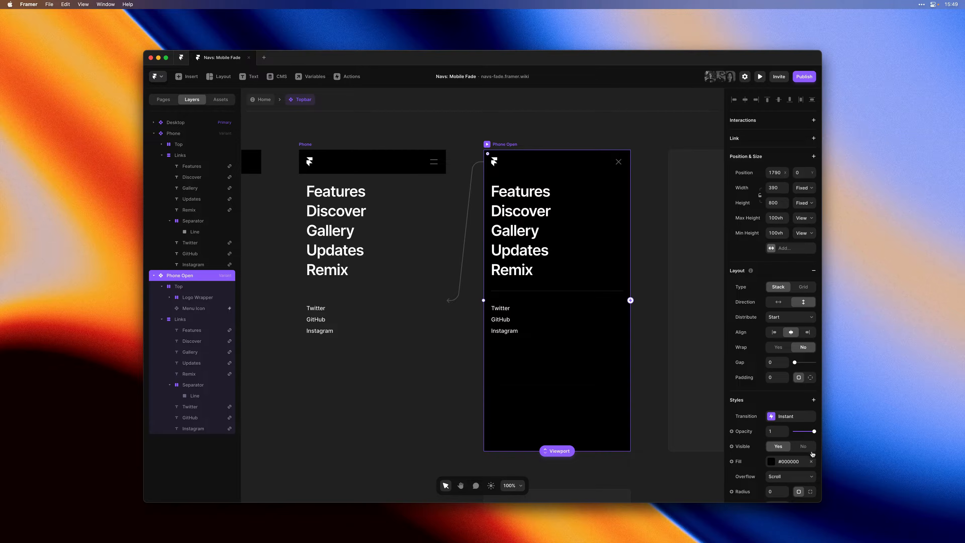
click(811, 462)
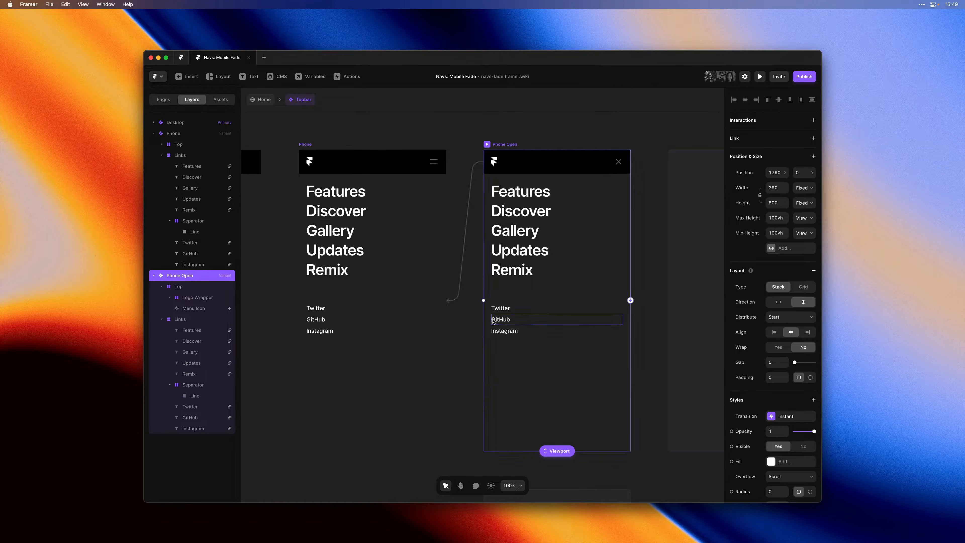
Step: Draw a frame about 310 by 51 below the links in the Phone variant and rename it Backdrop
key(f)
drag(312, 431, 430, 411)
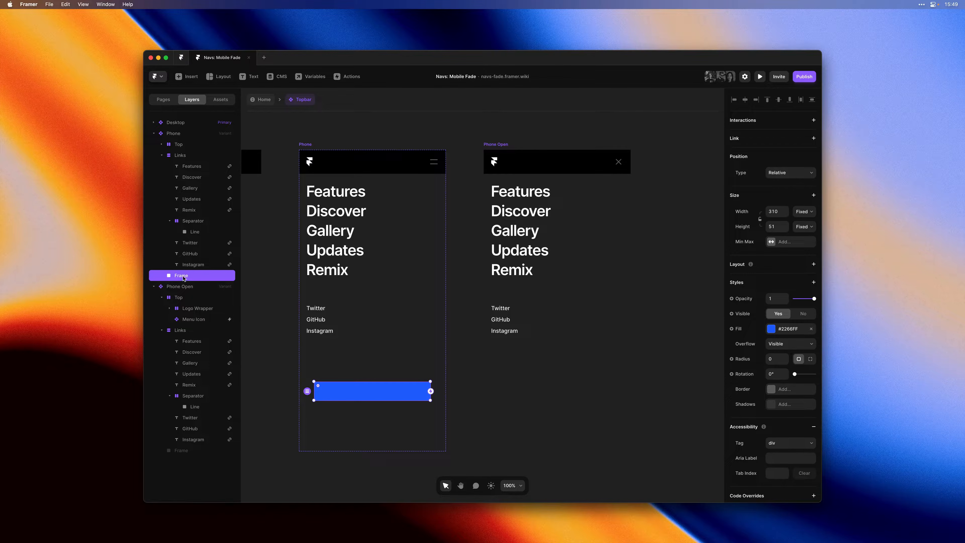
double_click(167, 271)
text(Backdrop)
key(Return)
Step: Set the Backdrop frame's fill to #000000 and its position type to Absolute
click(781, 331)
drag(682, 373, 609, 433)
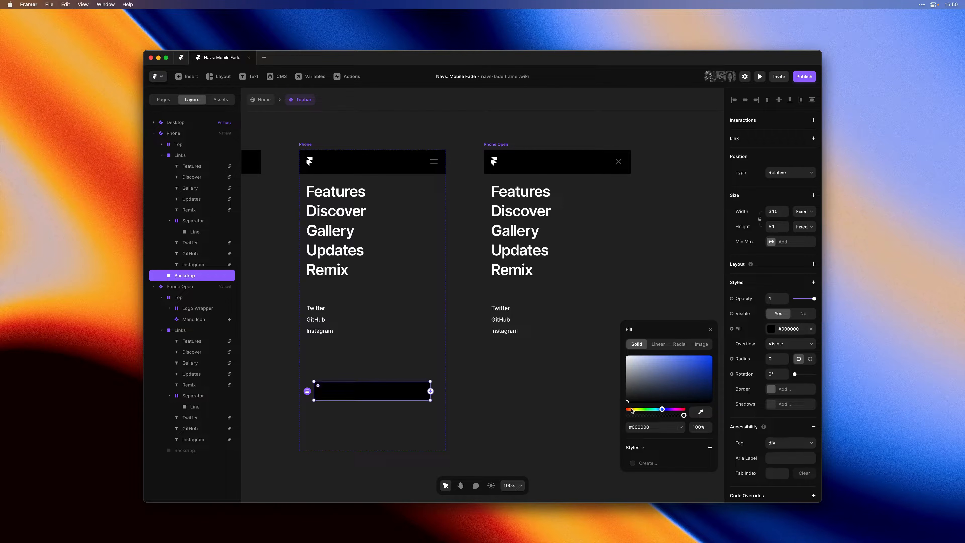
click(786, 172)
click(783, 168)
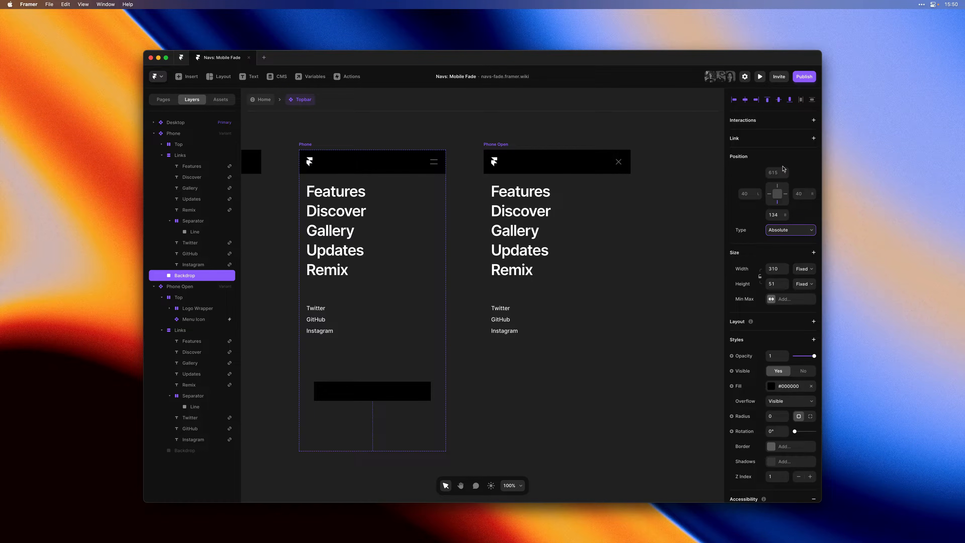
Step: Pin the Phone variant's Backdrop to the top, left and right edges with offsets of 0
click(777, 202)
click(769, 194)
click(777, 186)
click(785, 194)
click(776, 172)
text(0)
key(Tab)
text(0)
key(Tab)
text(0)
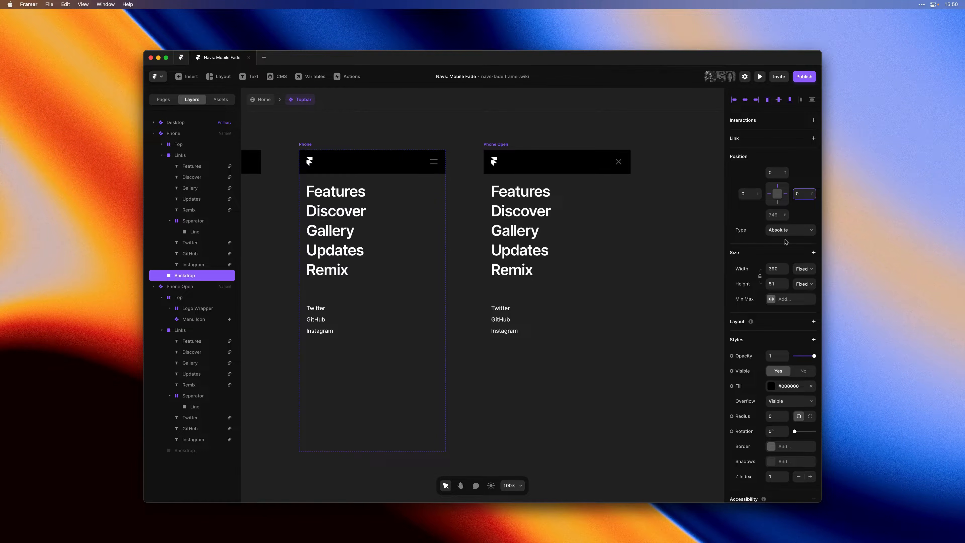
Step: Give the Phone variant's Backdrop a Viewport height of 100vh and make the Backdrop in the Phone Open variant visible
click(805, 284)
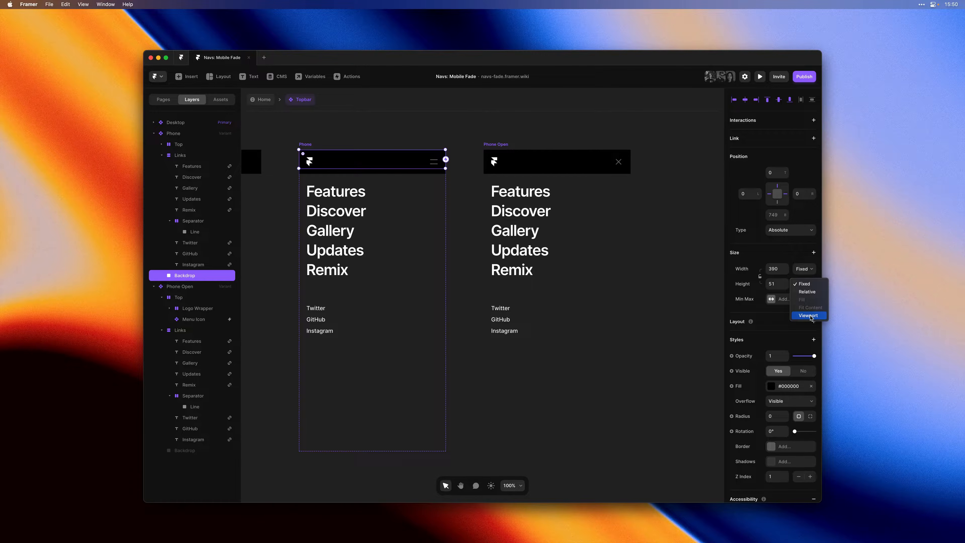
click(809, 316)
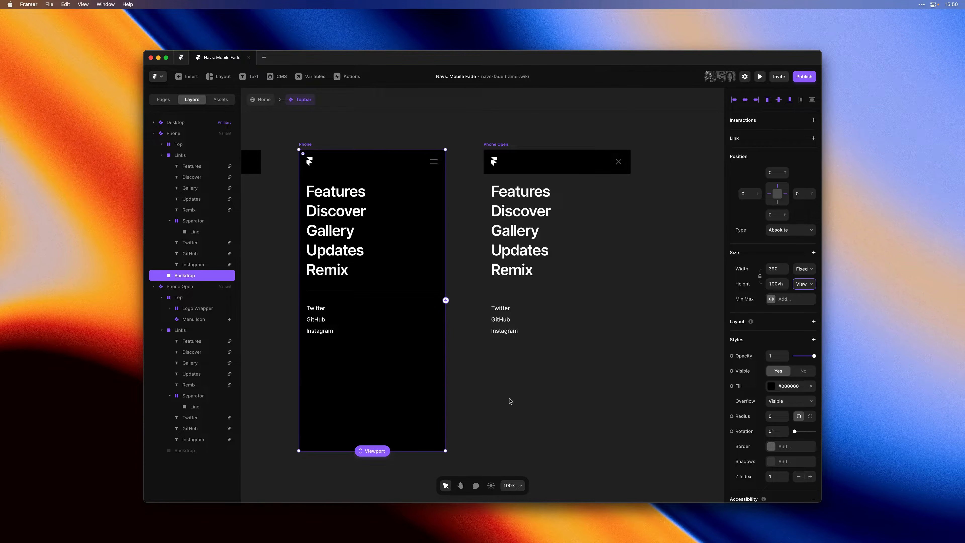
click(206, 452)
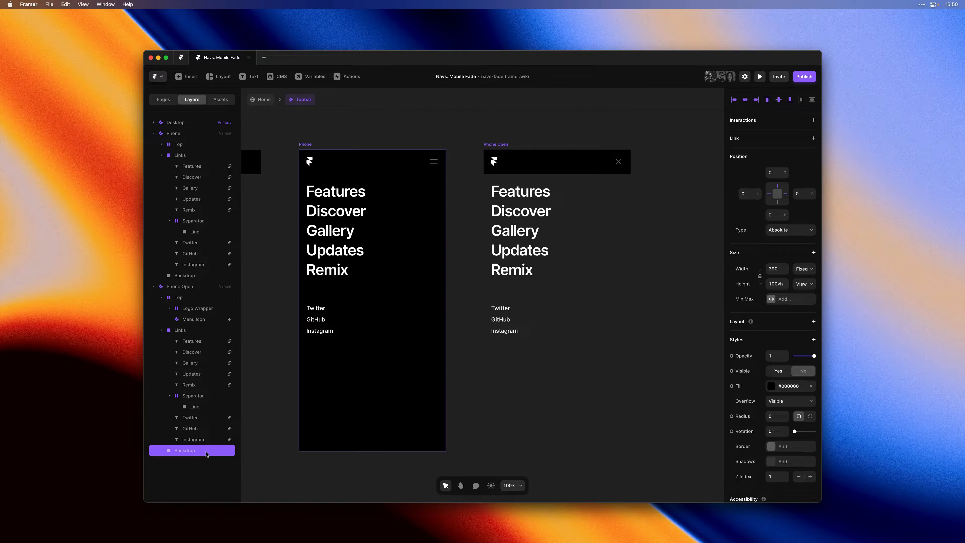
click(784, 370)
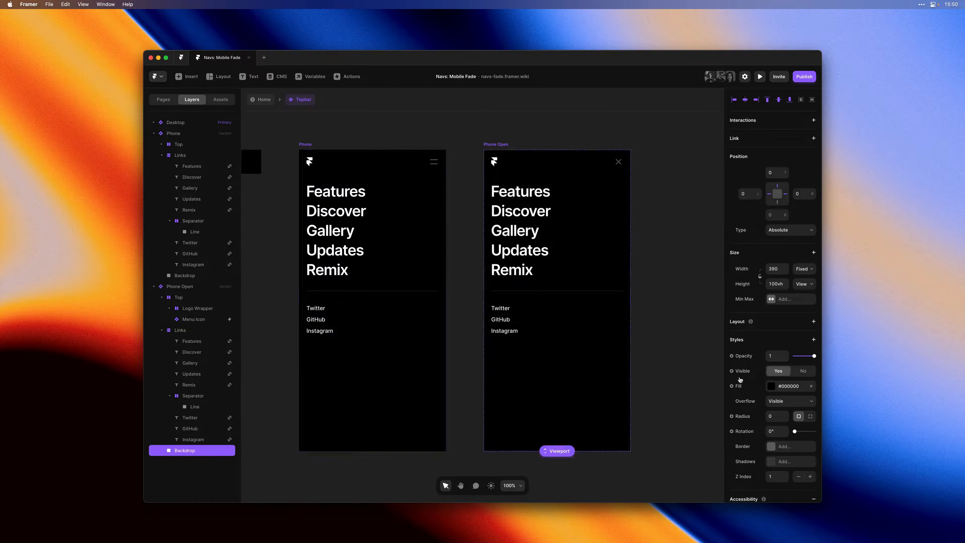
Step: Add a Spring transition with stiffness 400 and damping 50 to the Backdrop in both the Phone and Phone Open variants
click(405, 409)
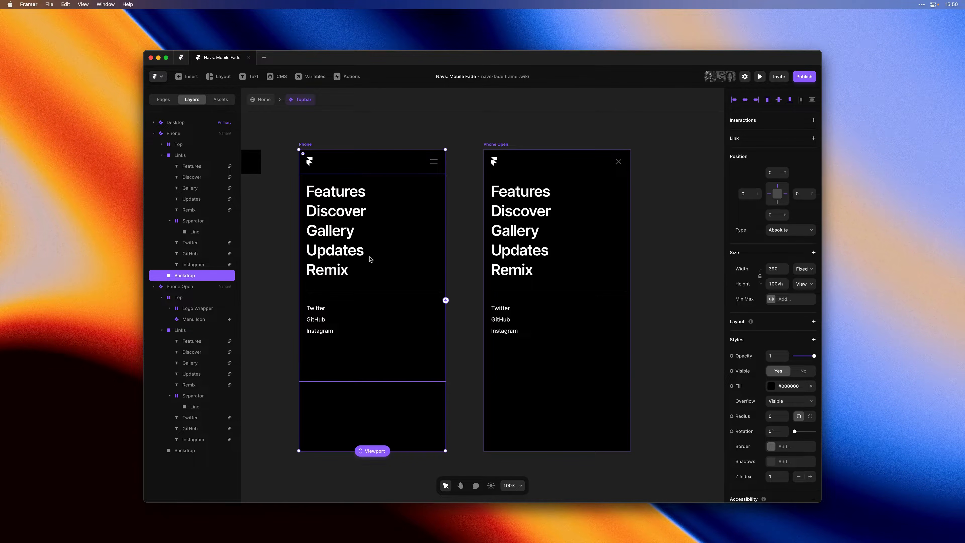
click(410, 270)
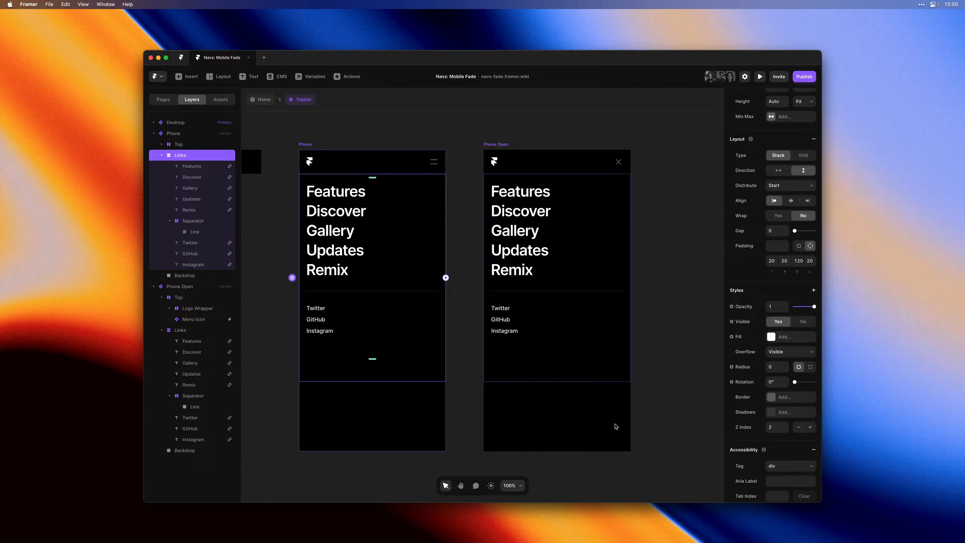
click(399, 422)
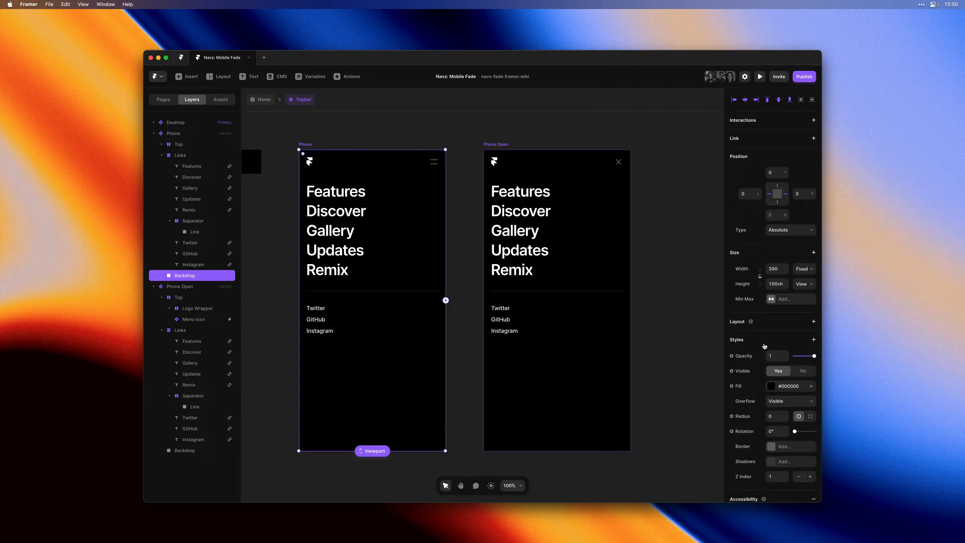
shift+click(571, 395)
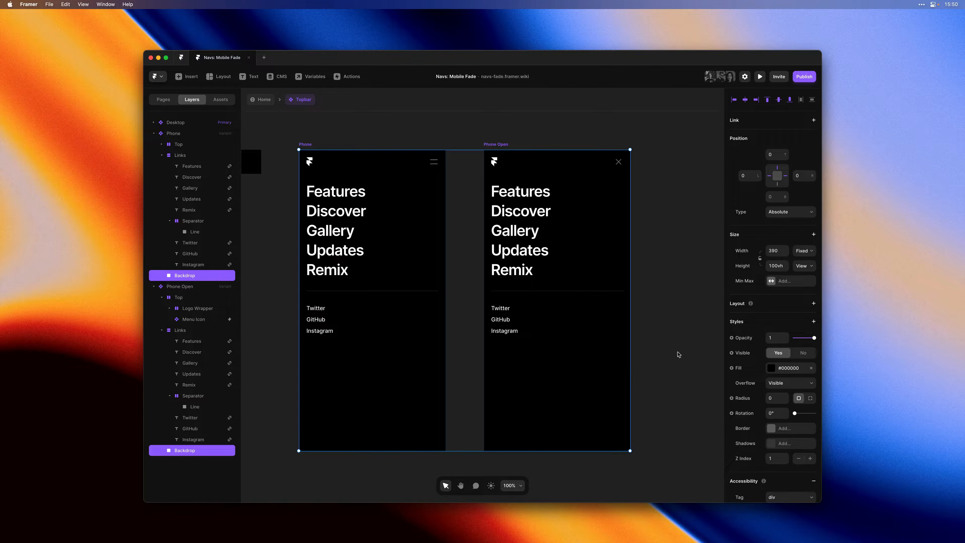
click(764, 323)
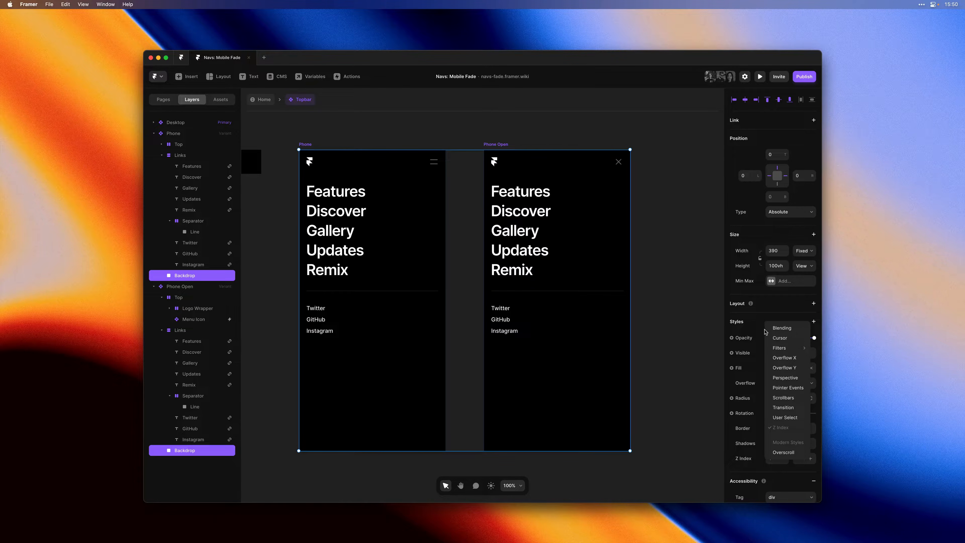
click(777, 408)
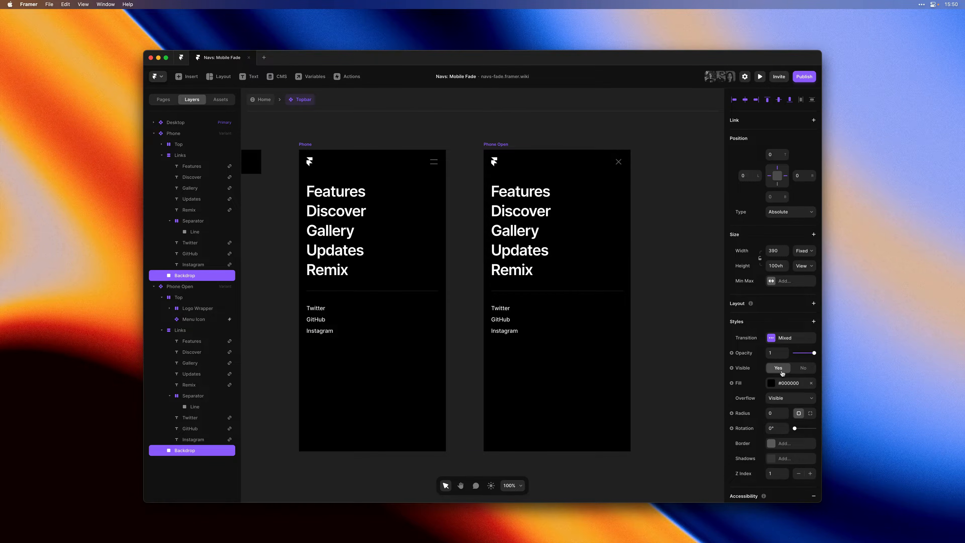
click(796, 340)
text(400)
key(Tab)
text(50)
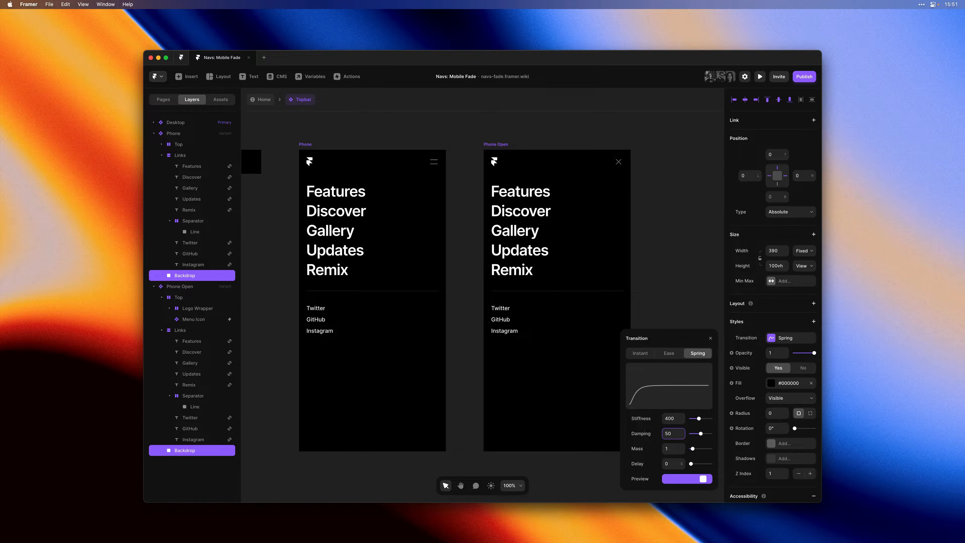
click(679, 315)
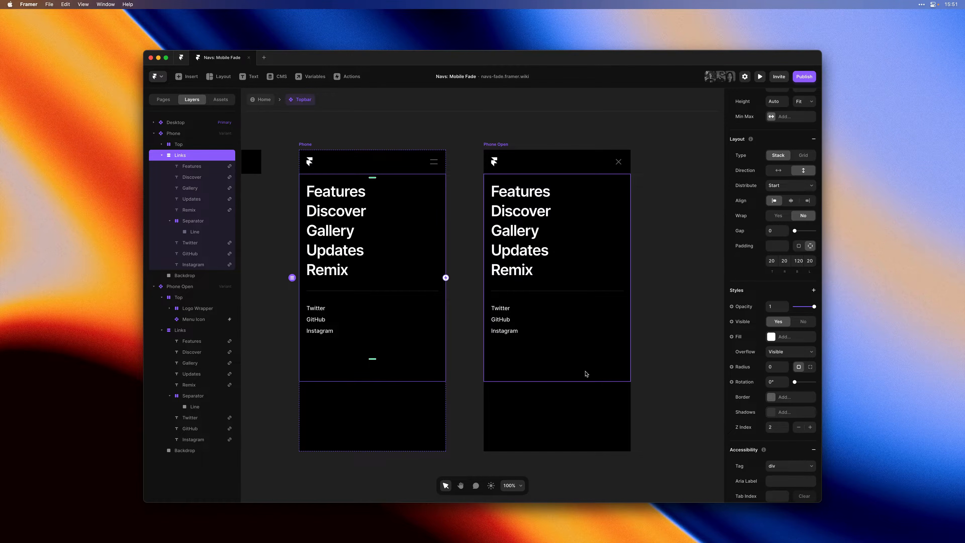
Step: Add a Spring transition with stiffness 400 and damping 50 to the Links stack in both variants
shift+click(585, 374)
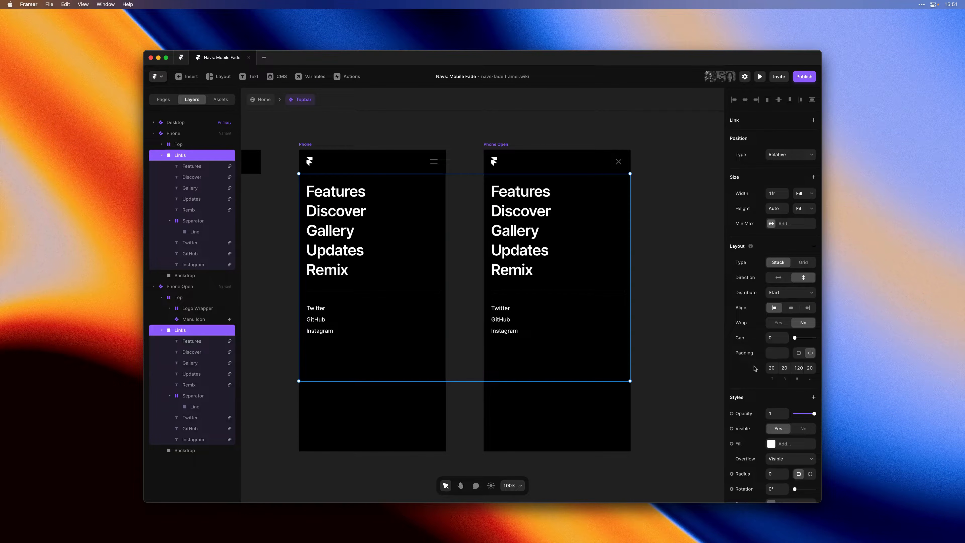
scroll(756, 368, down, 2)
scroll(758, 372, up, 2)
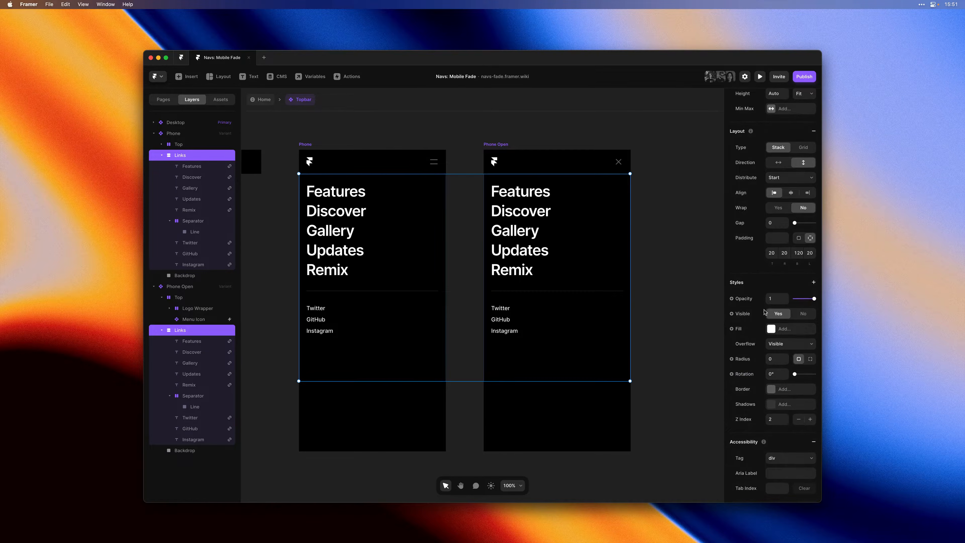
click(768, 282)
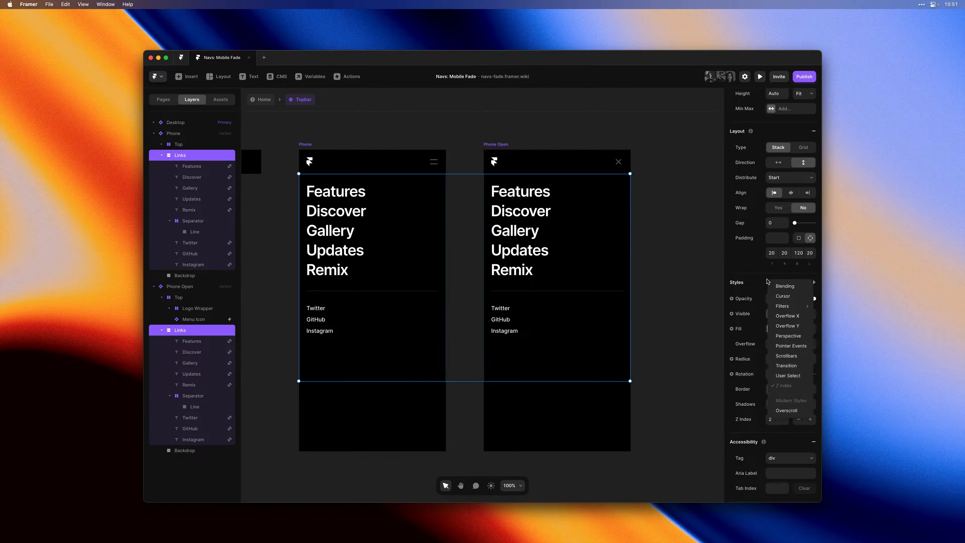
click(790, 367)
click(790, 299)
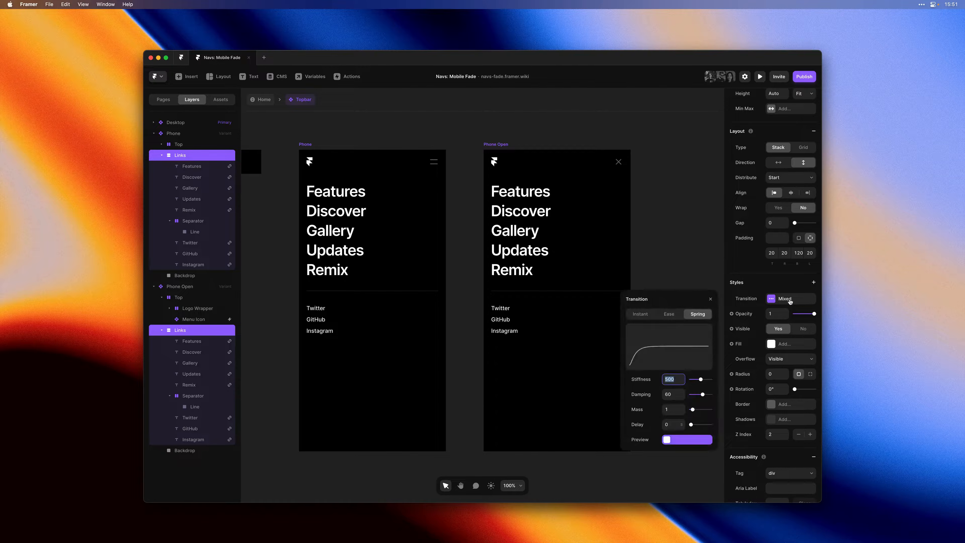
click(673, 394)
text(50)
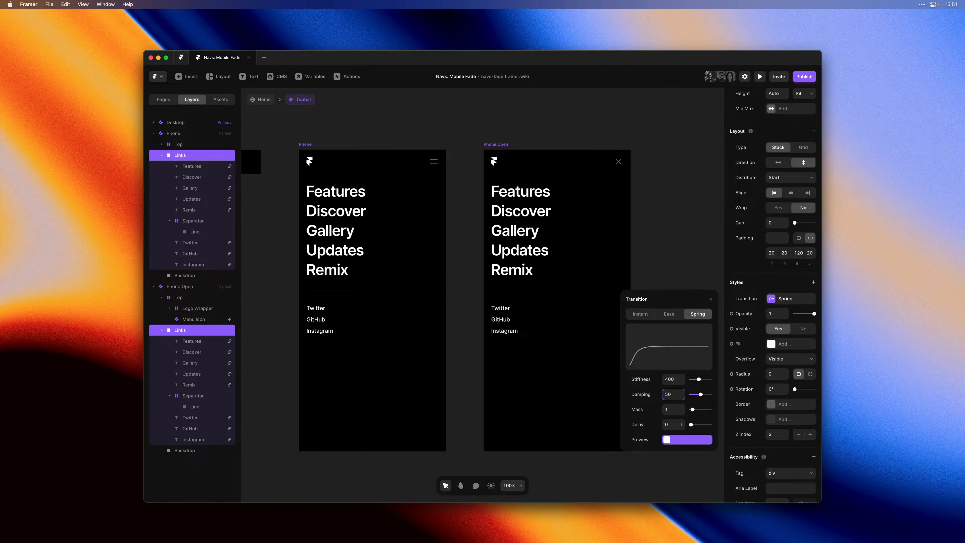
click(662, 242)
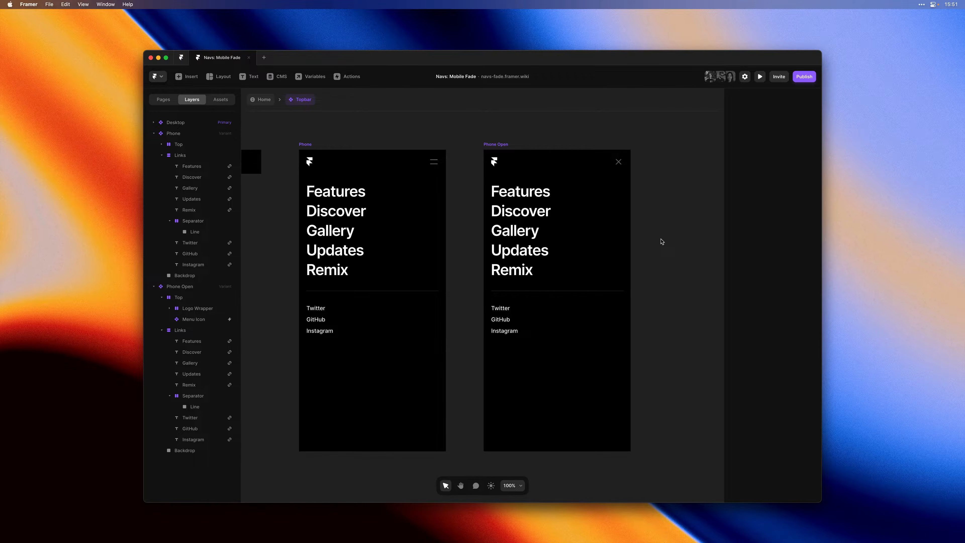
Step: Set the opacity of the Links stack and the Backdrop in the Phone variant to 0
click(404, 357)
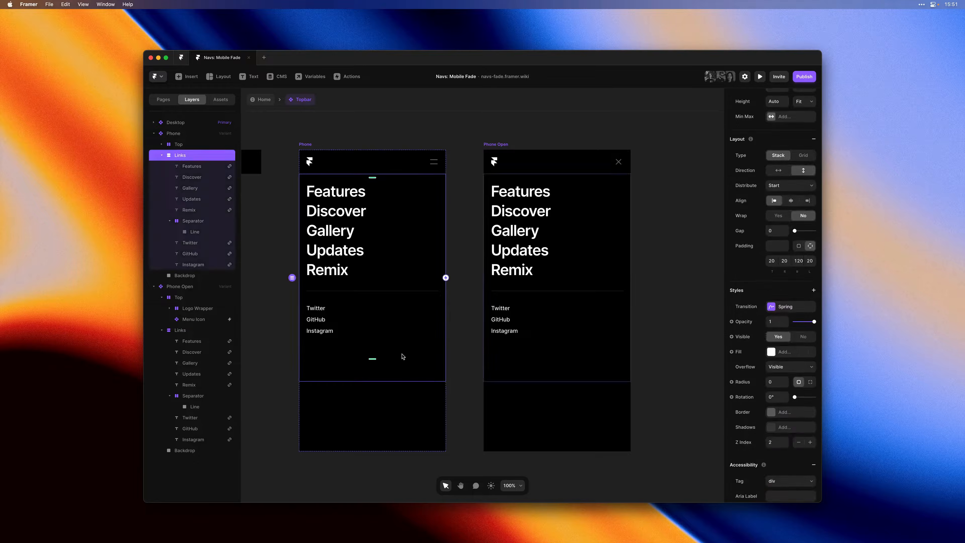
drag(801, 323, 746, 332)
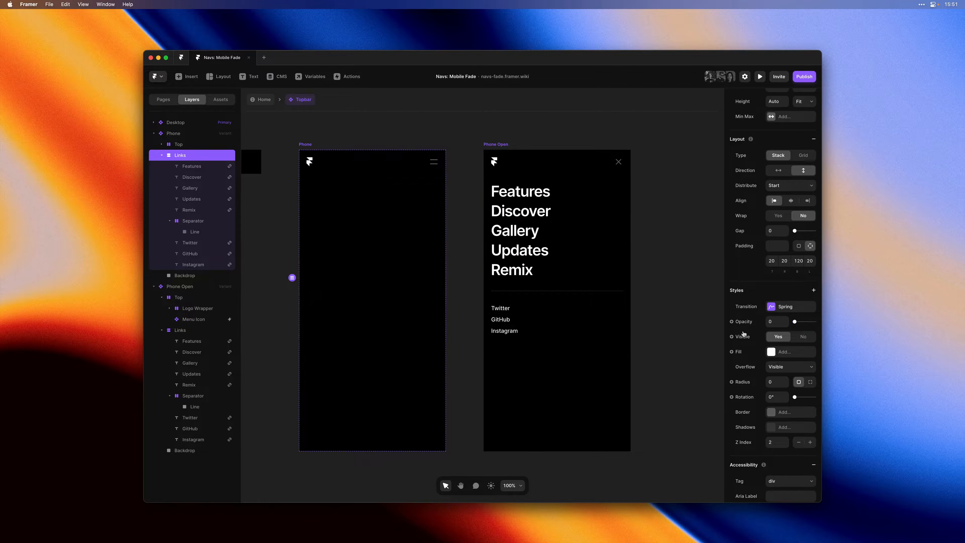
click(376, 405)
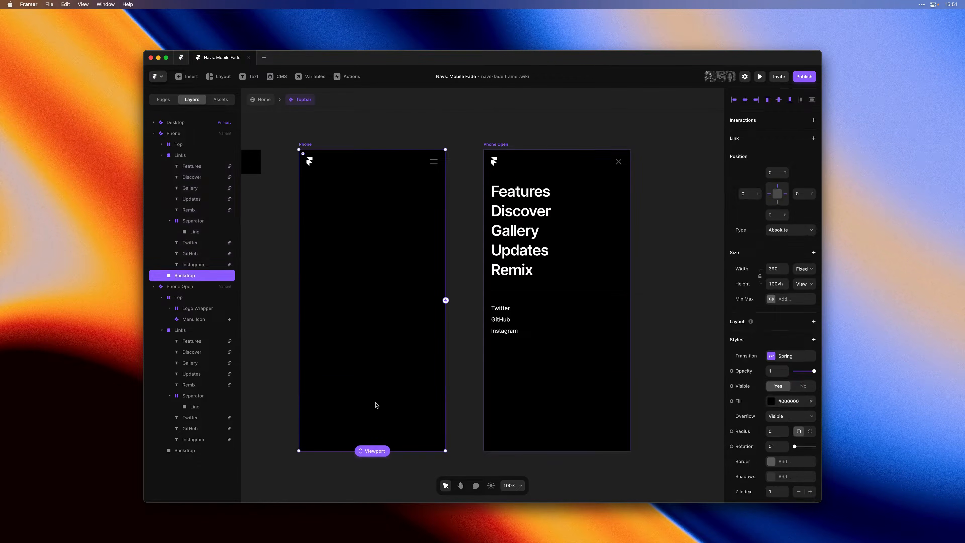
drag(813, 374, 743, 372)
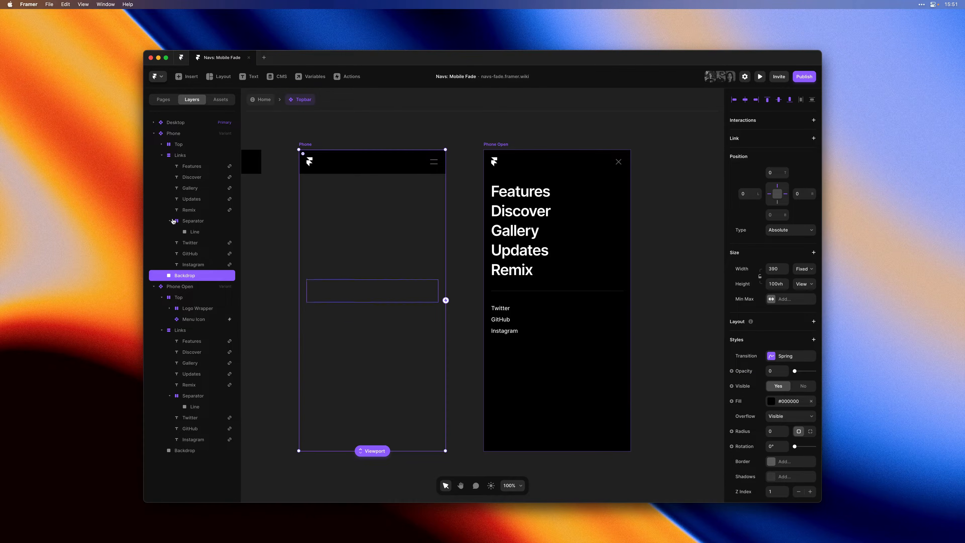
Step: Set Pointer Events to None for the Links stack and Backdrop in the Phone variant
click(162, 155)
shift+click(181, 156)
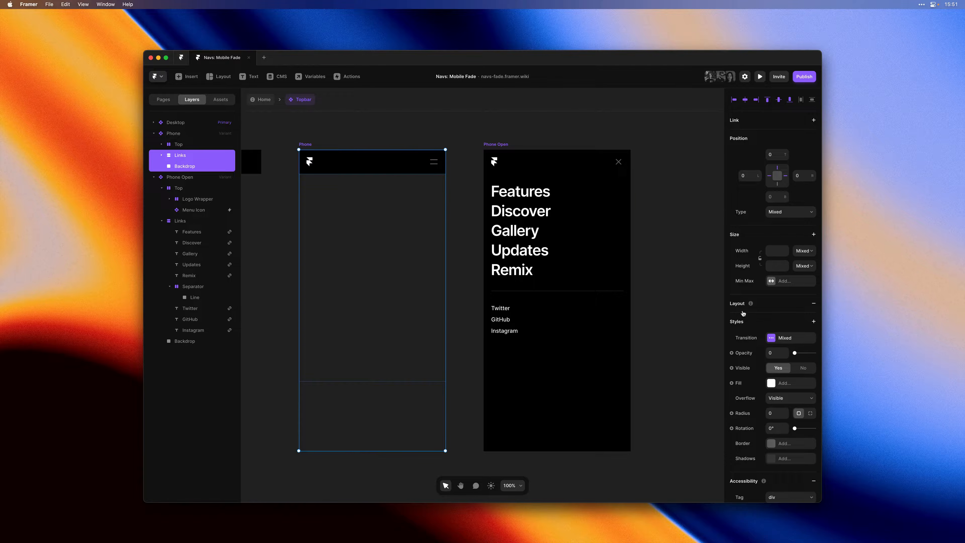
click(813, 321)
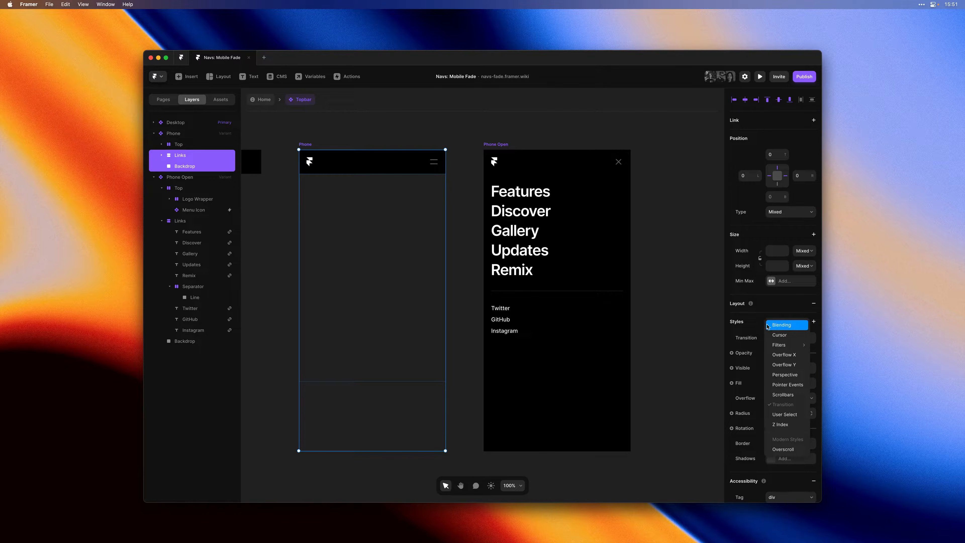
click(785, 384)
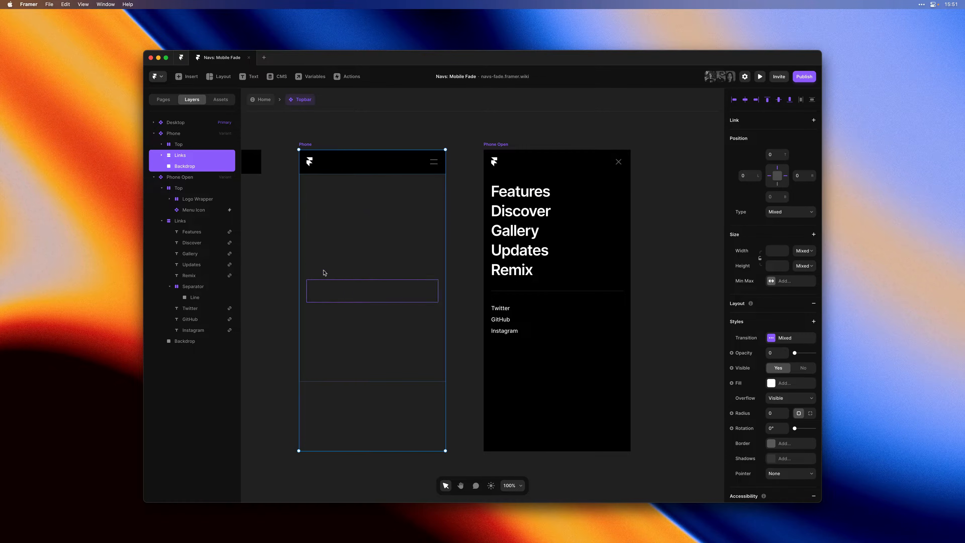
click(274, 247)
Step: Shrink the Phone variant's height to 64 so it ends at the lower edge of its top bar
click(310, 262)
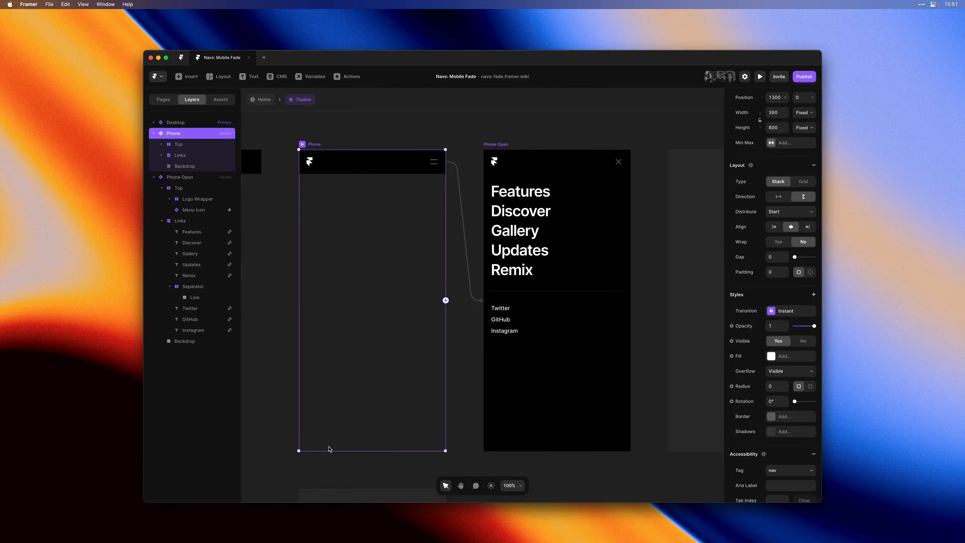
click(329, 455)
click(346, 418)
drag(339, 450, 340, 174)
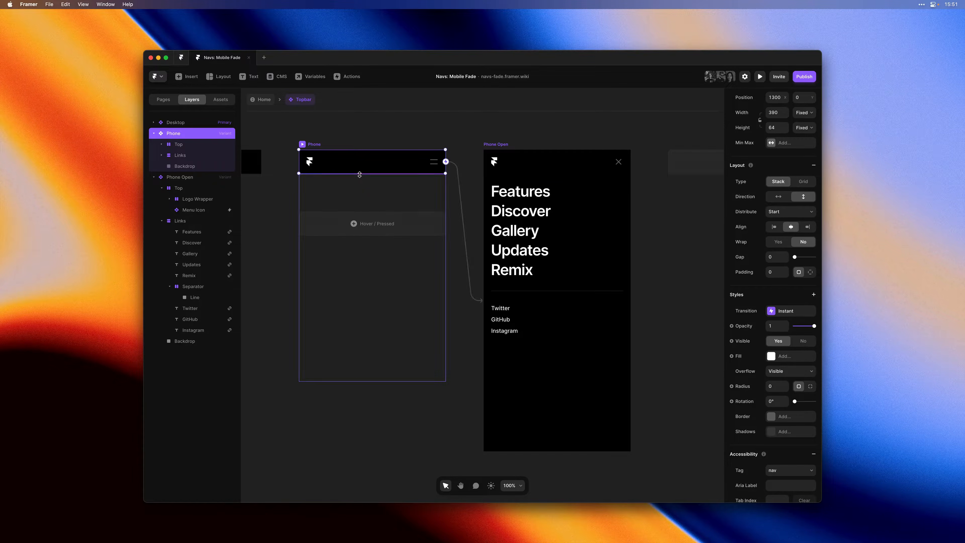
Step: Return to the Home page and preview the Phone breakpoint, toggling the mobile menu with its menu icon
click(261, 100)
click(438, 146)
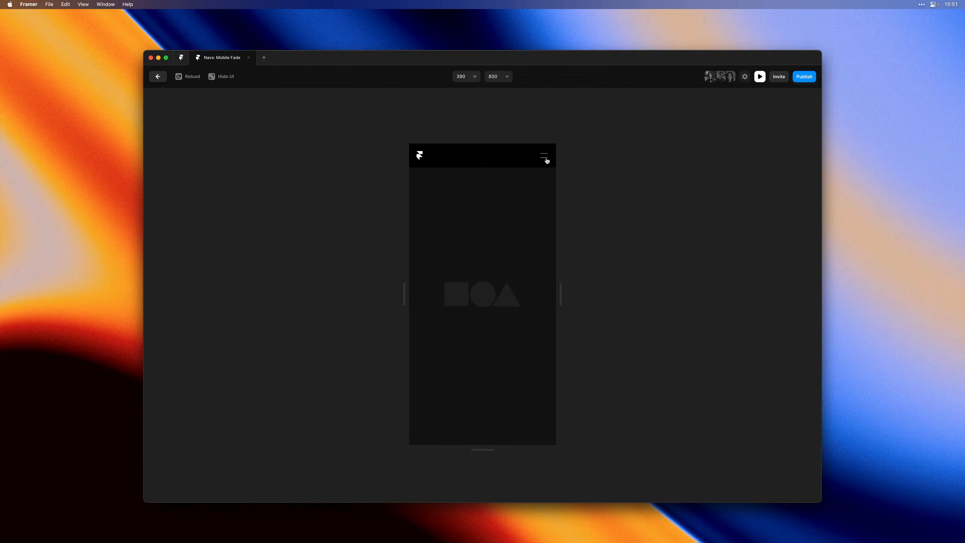
click(547, 159)
click(548, 160)
click(548, 159)
click(548, 159)
key(Escape)
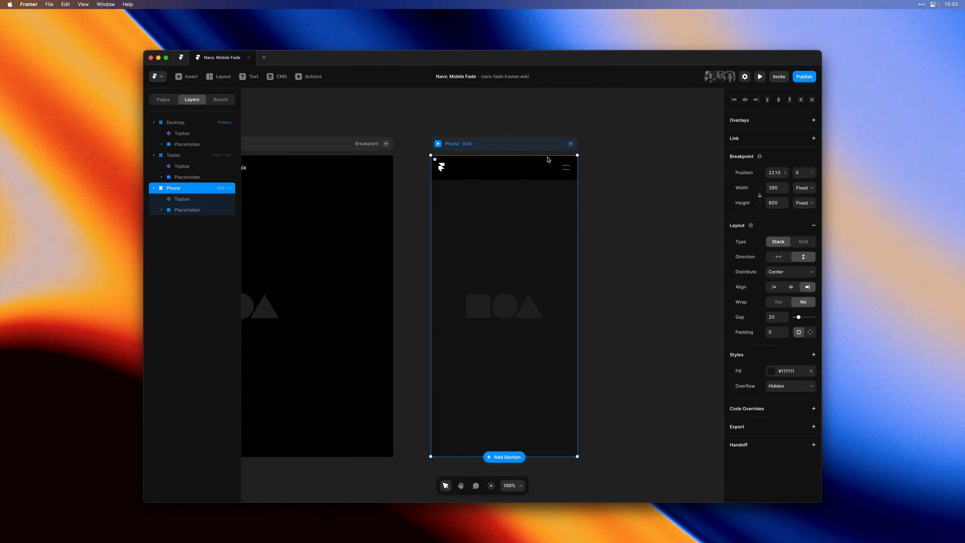
Step: Undo the Phone breakpoint's last fill change and preview the mobile menu opening and closing again
key(super+z)
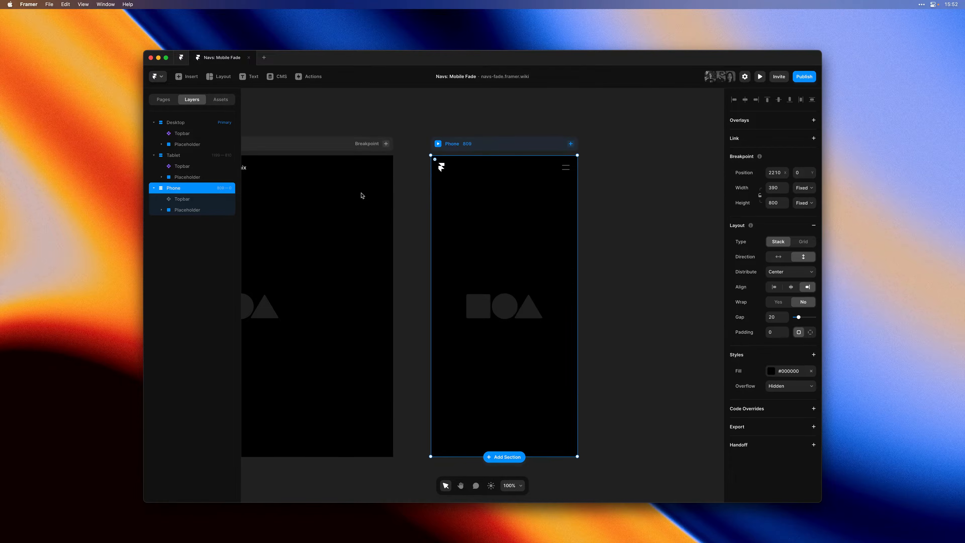
click(438, 144)
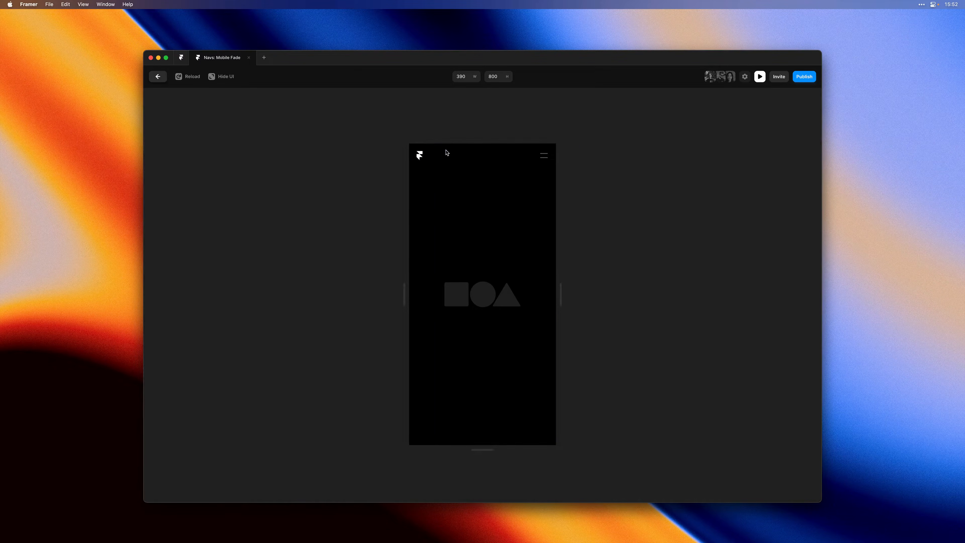
click(543, 157)
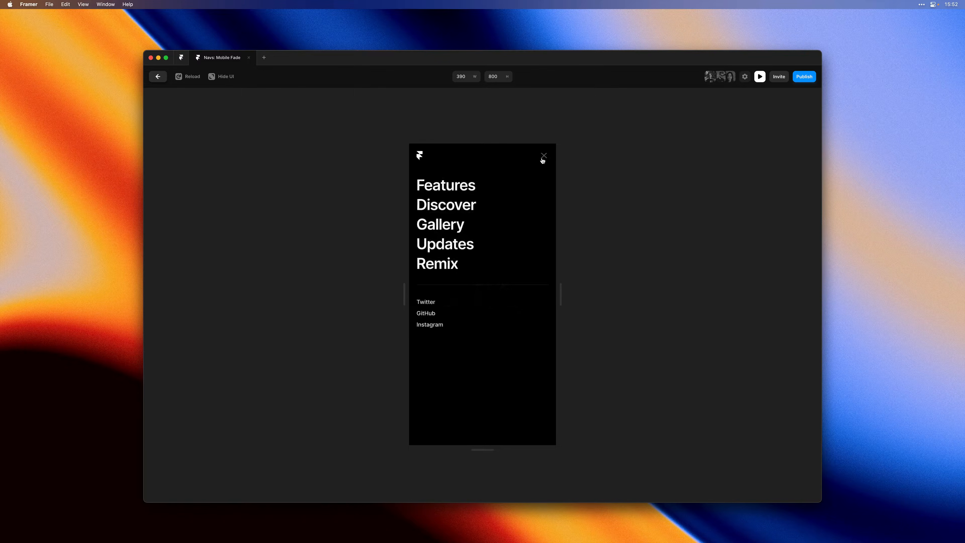
click(542, 160)
click(542, 161)
click(543, 161)
click(542, 160)
click(543, 161)
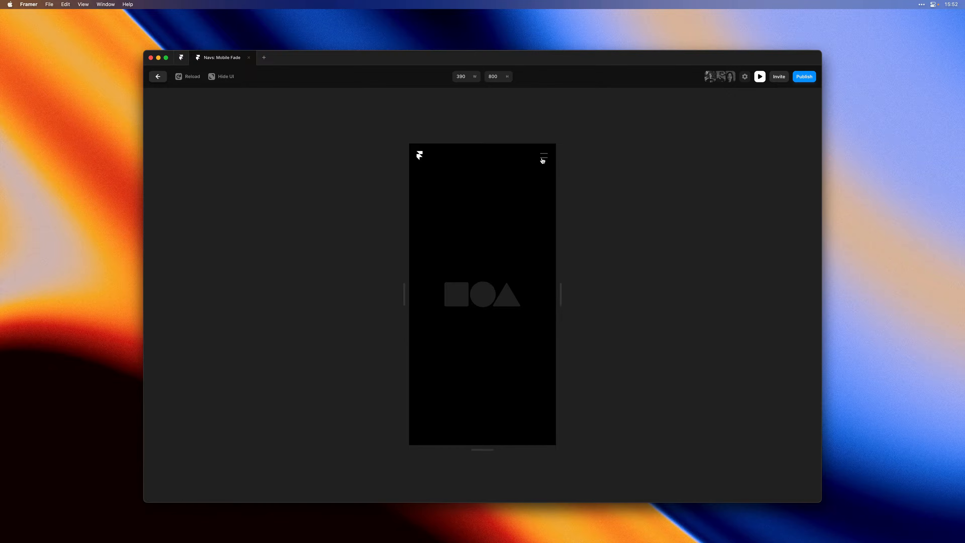
click(543, 160)
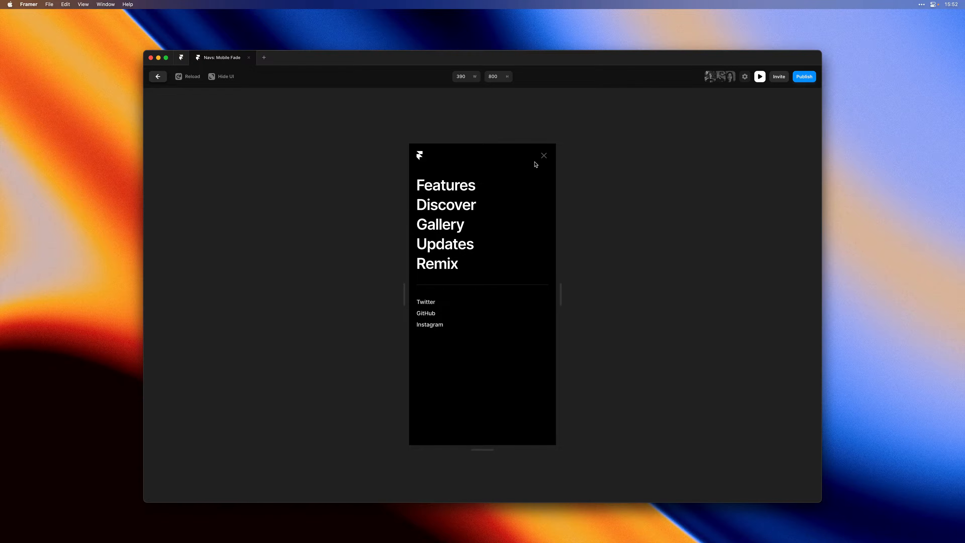
Step: Leave the Phone preview and preview the Desktop breakpoint to check how its navigation links respond to the pointer
key(Escape)
click(372, 261)
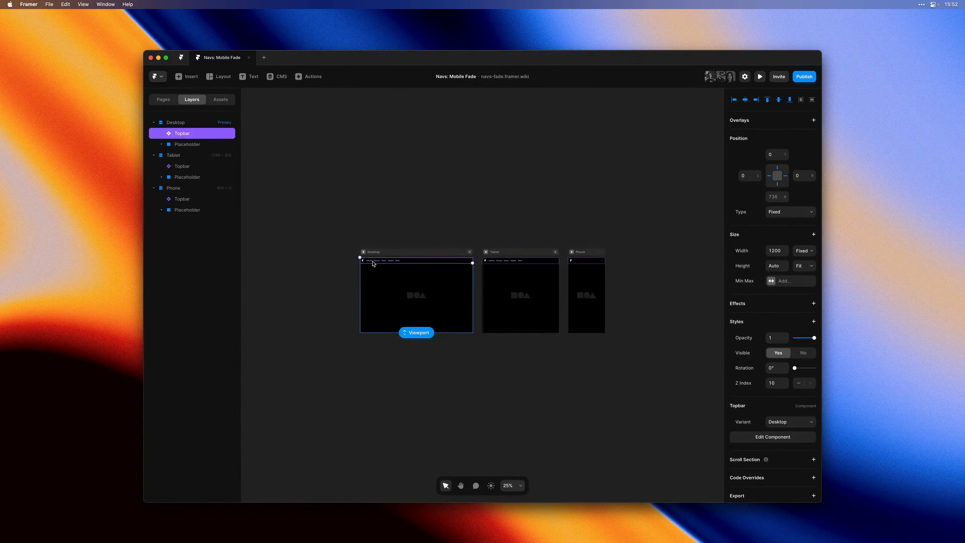
click(364, 254)
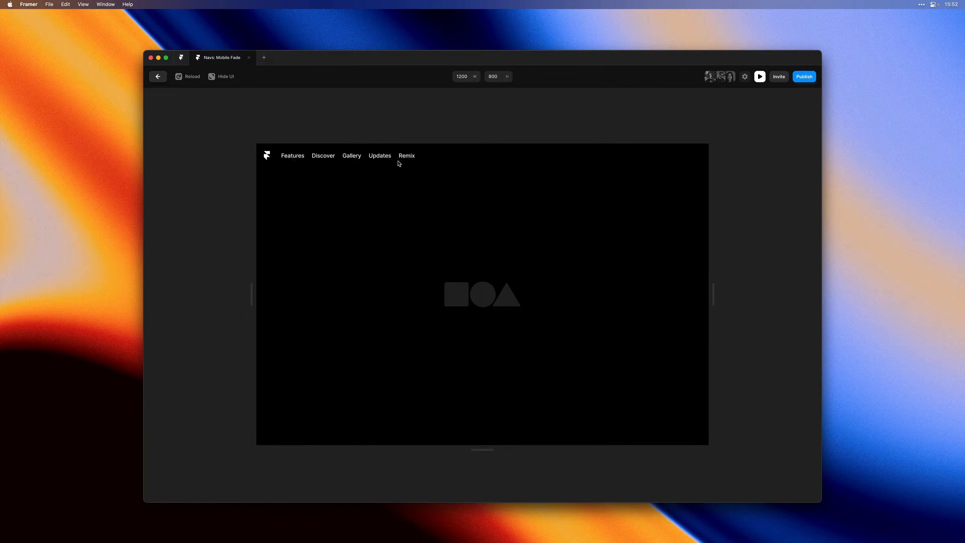
key(Escape)
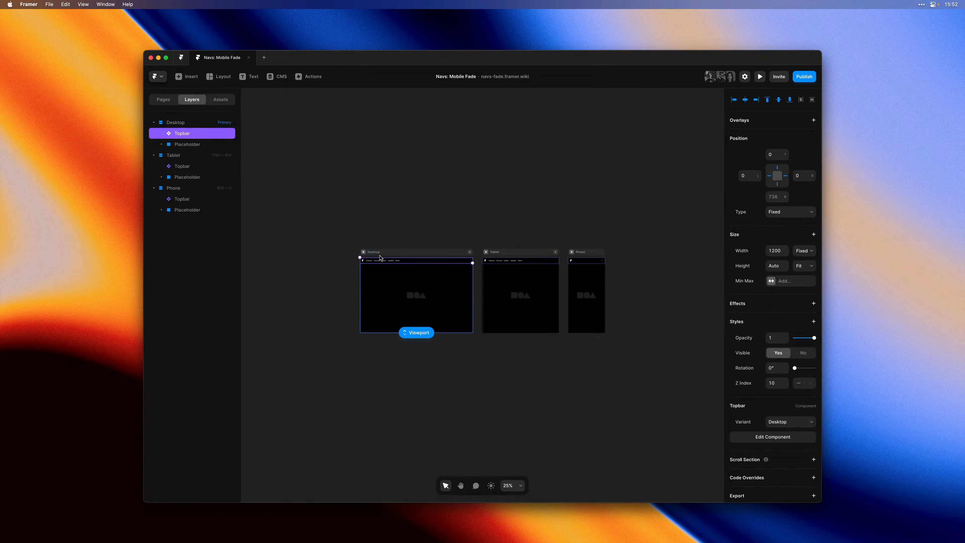
Step: In the Link style of the Topbar's Features link, set the hover color to 60% opacity and add a 0.3 s Ease In Out transition
double_click(379, 261)
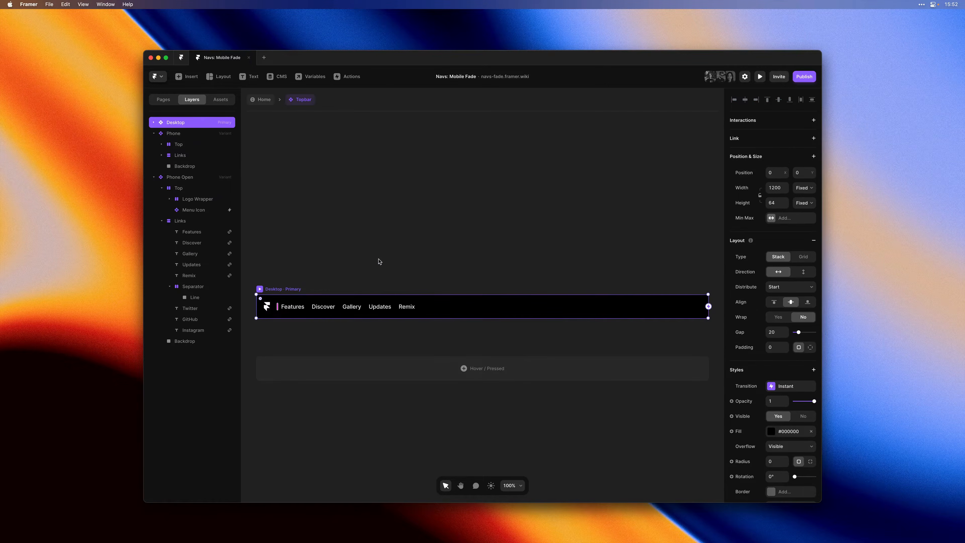
click(300, 306)
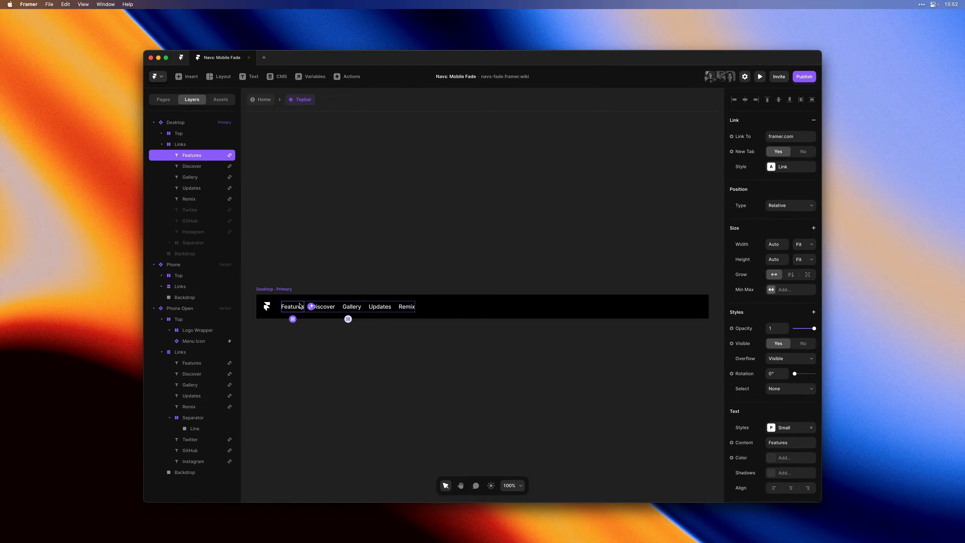
click(795, 167)
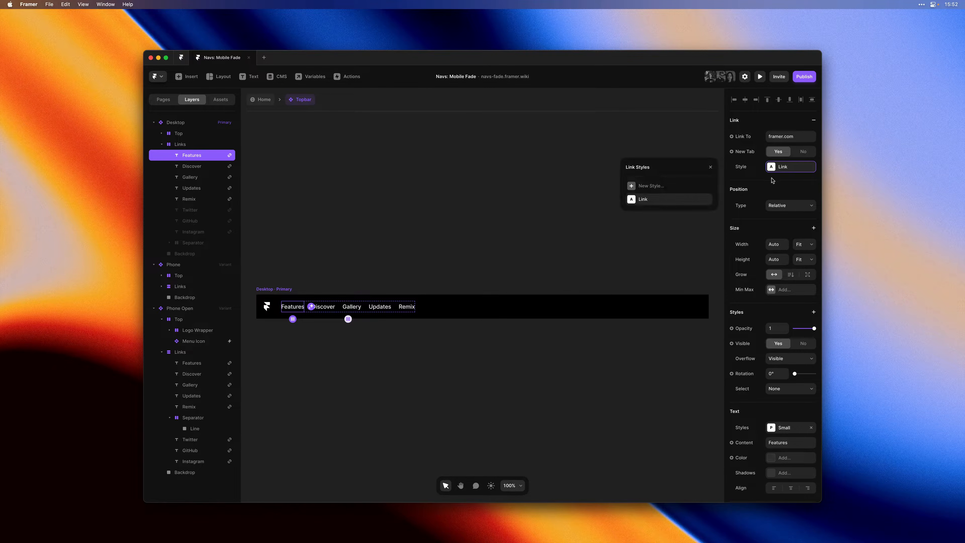
mouse_move(708, 202)
click(708, 201)
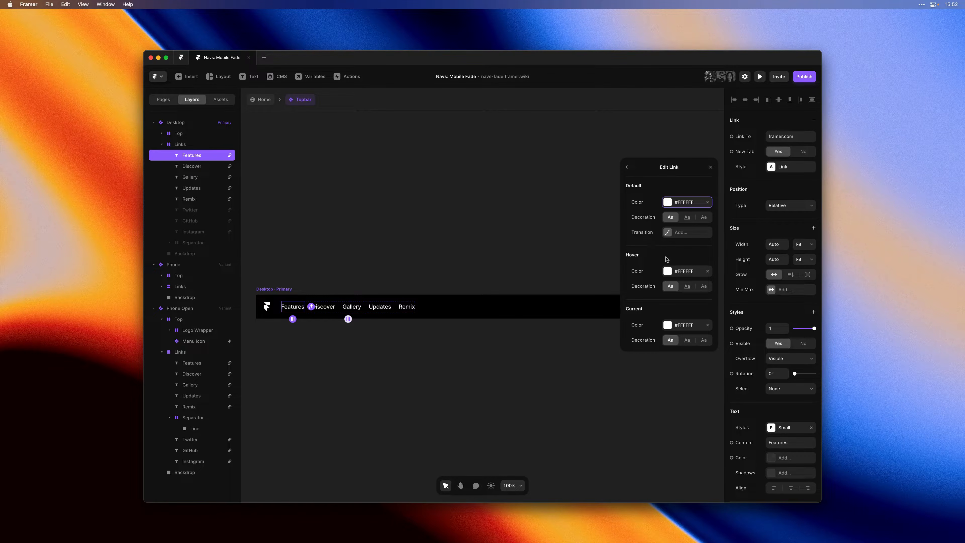
click(678, 272)
key(Tab)
text(60%)
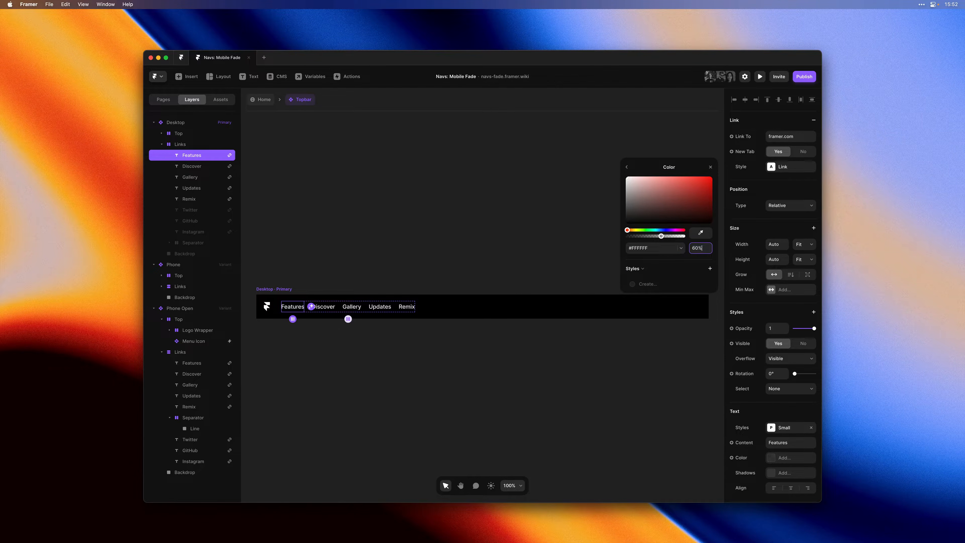
click(627, 167)
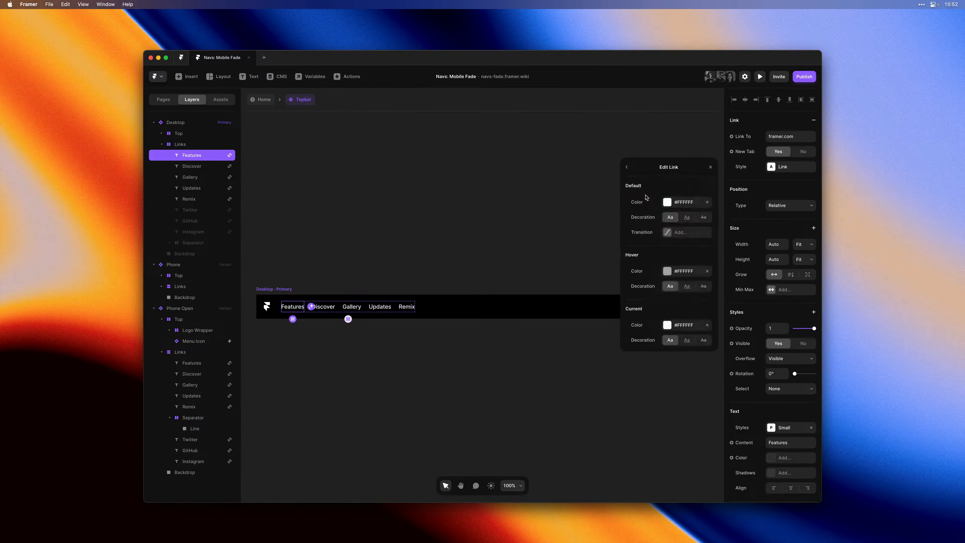
click(692, 237)
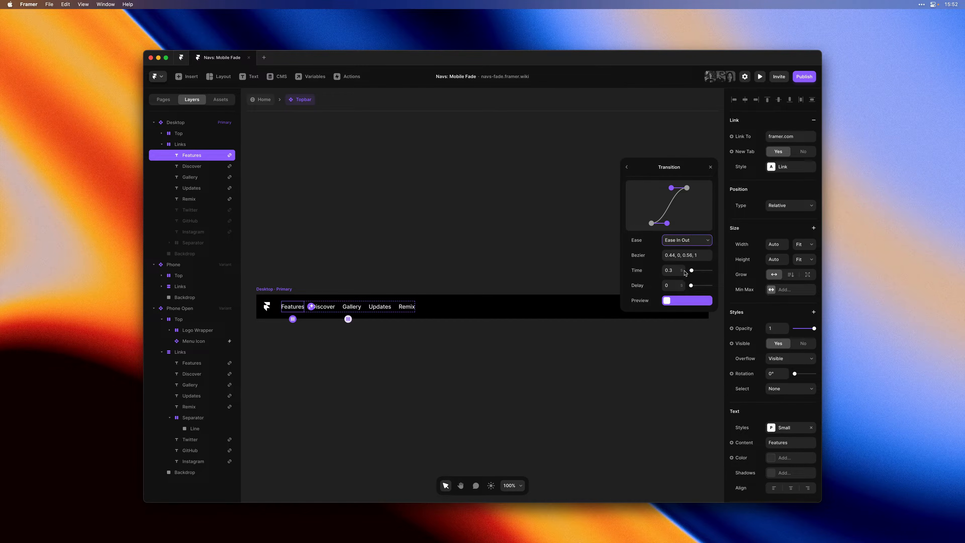
click(439, 210)
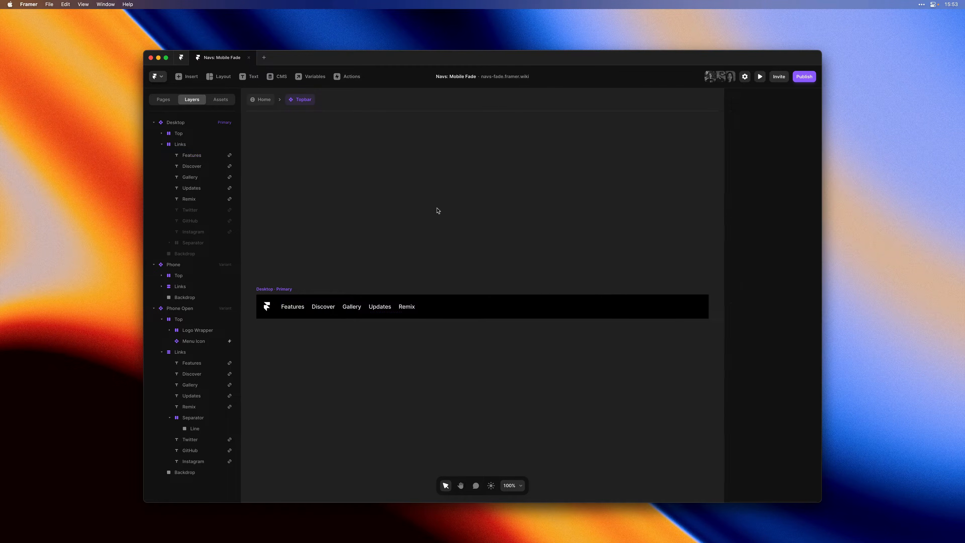
Step: Return to the Home page and preview the Desktop breakpoint to check the links' hover fade
click(260, 100)
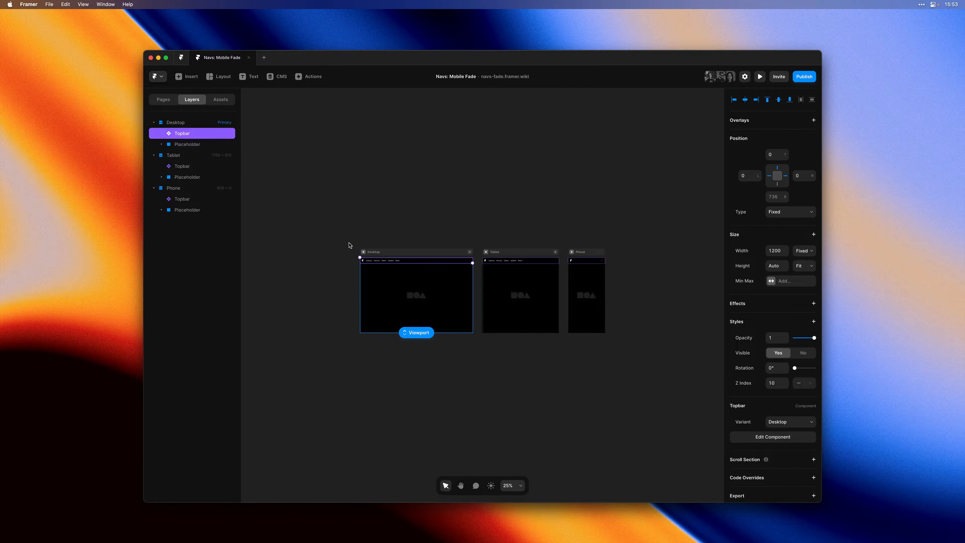
click(364, 252)
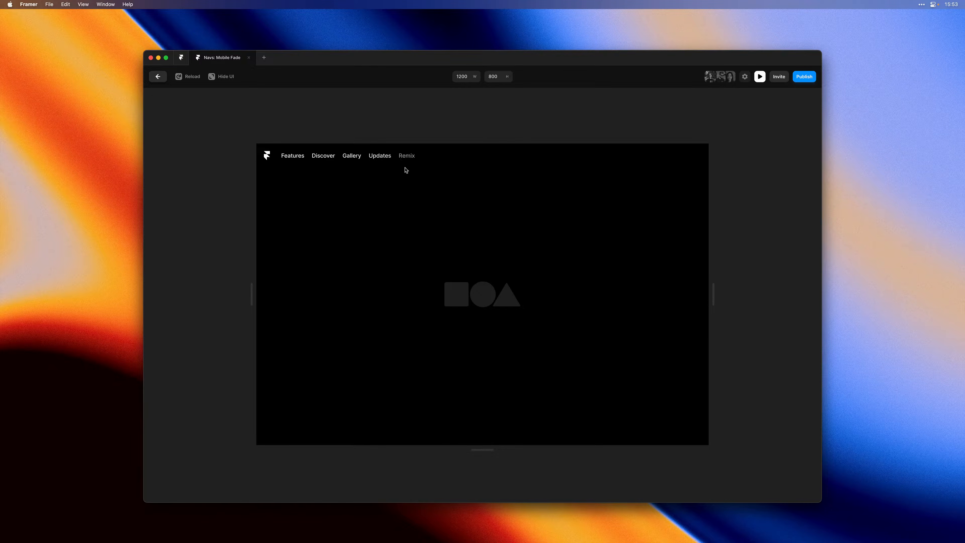
key(Escape)
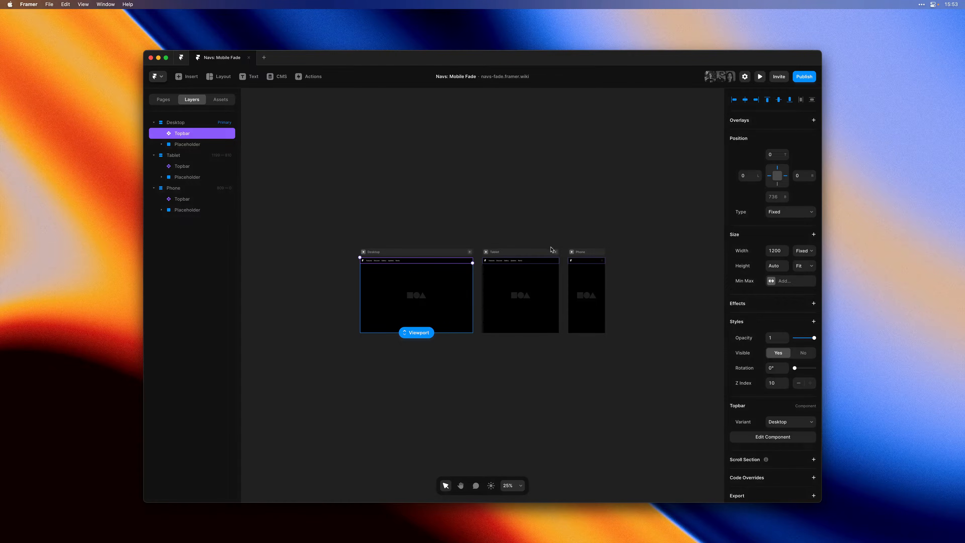
Step: Preview the Phone breakpoint, toggling the mobile menu and checking the hover effect on its links
click(572, 253)
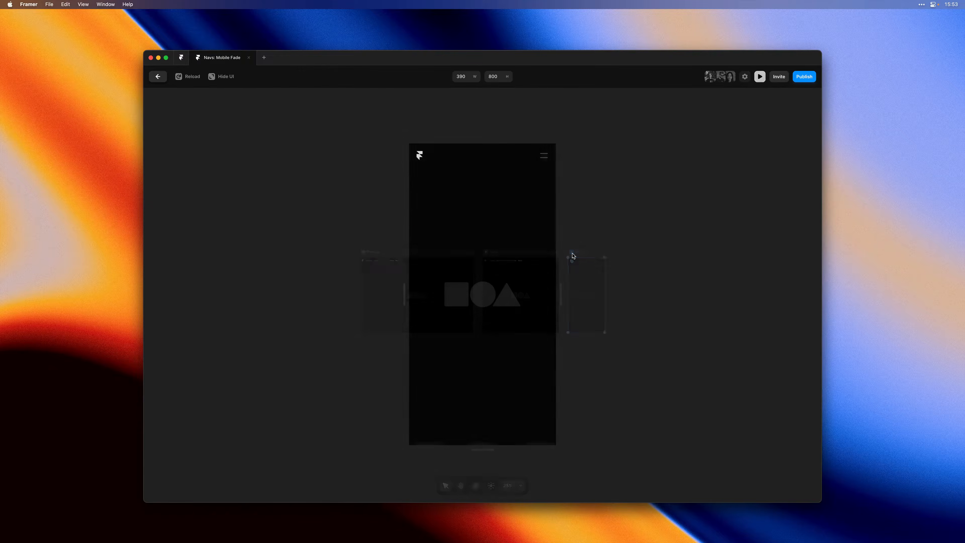
click(547, 161)
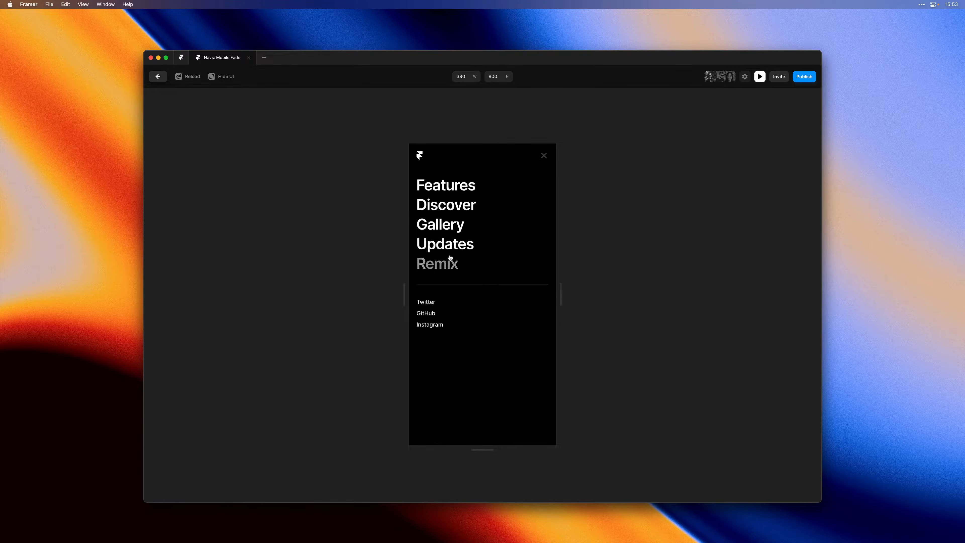
click(544, 157)
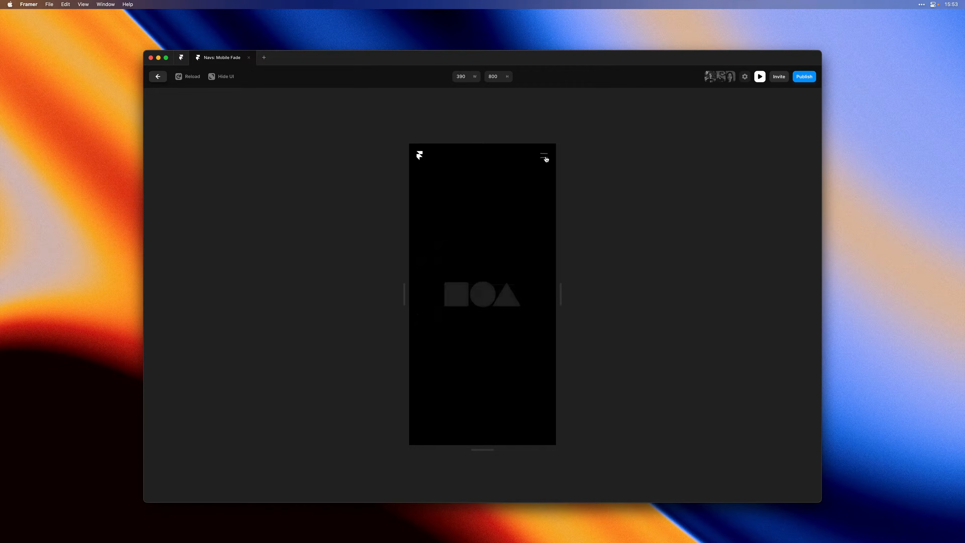
click(545, 158)
click(546, 159)
key(Escape)
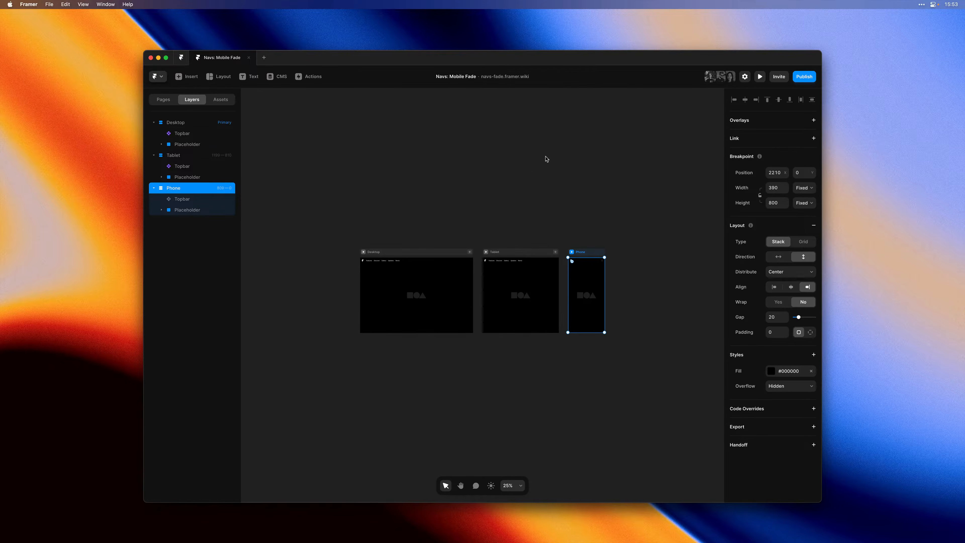
Step: Reopen the Topbar component and set the left padding of the Phone variant's Links stack to 40
double_click(587, 265)
click(582, 269)
key(space)
drag(577, 267, 470, 135)
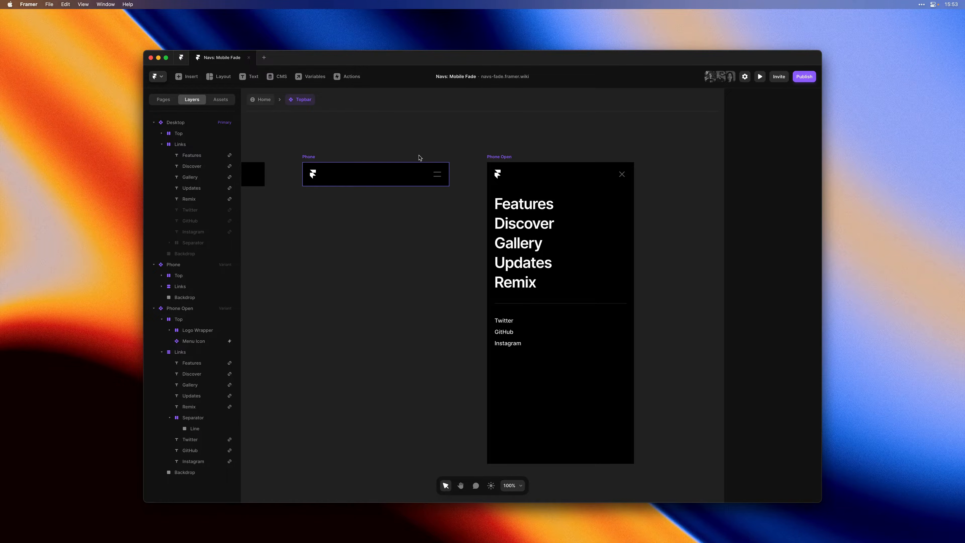
click(419, 164)
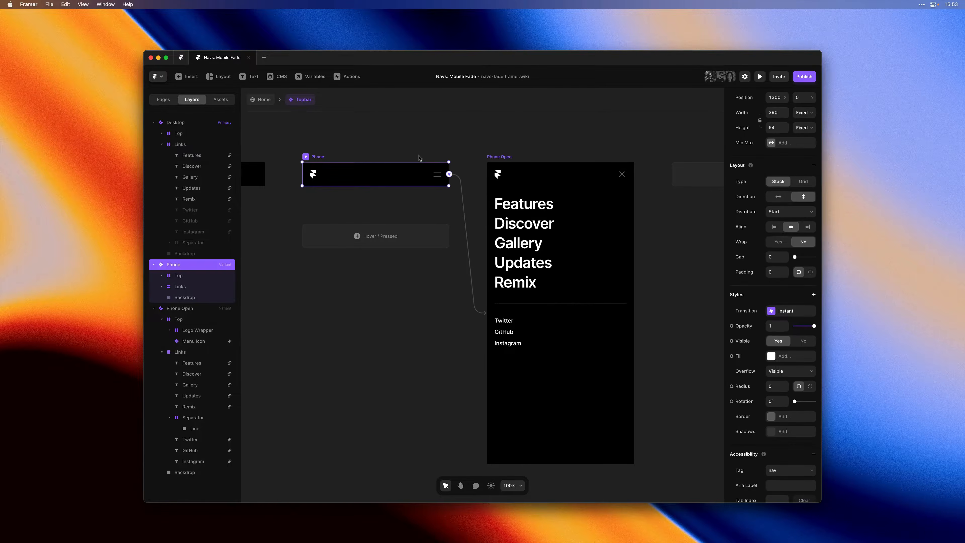
click(162, 288)
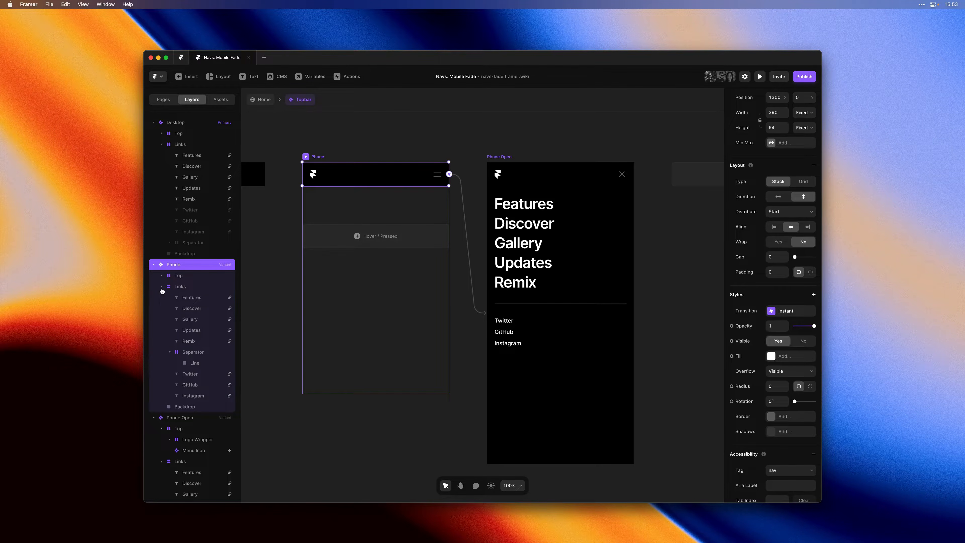
scroll(204, 299, down, 3)
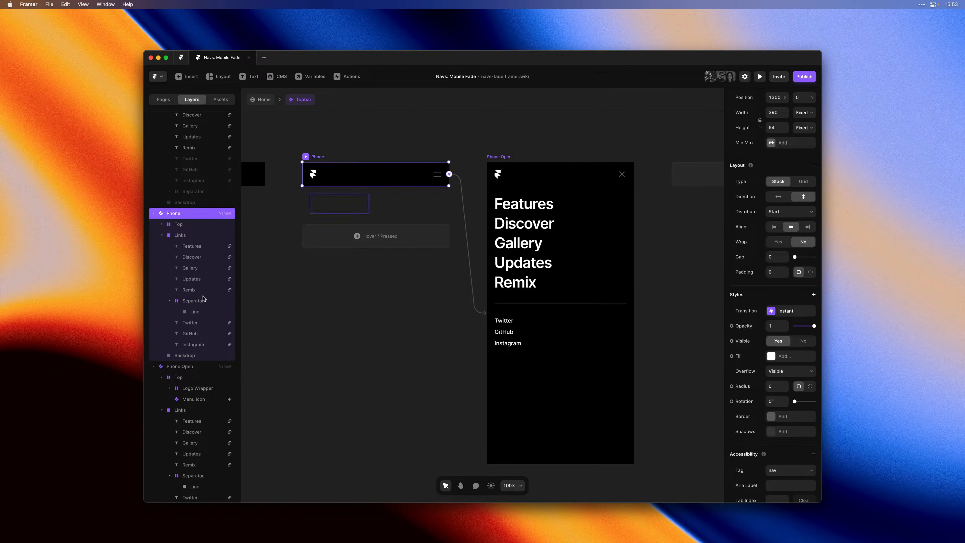
click(184, 236)
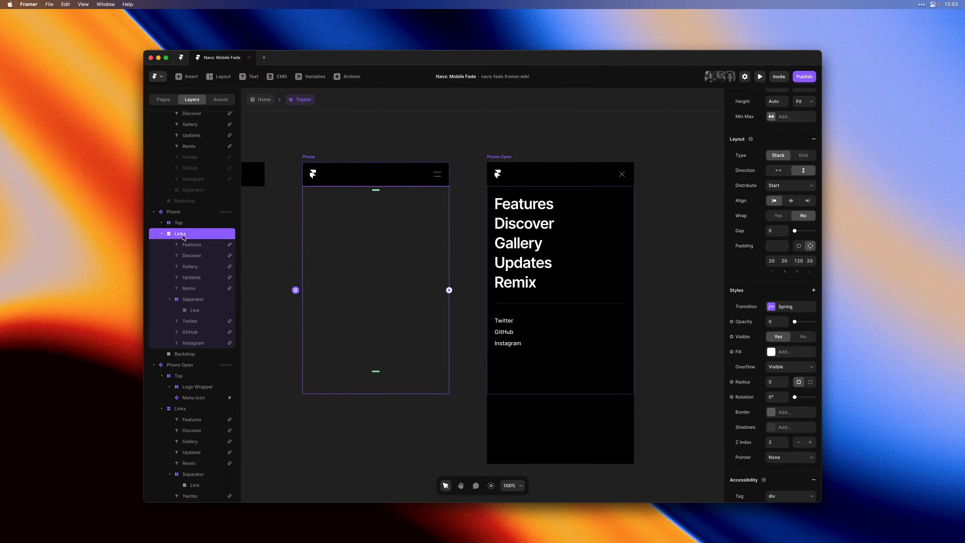
click(806, 260)
text(40)
key(Return)
Step: Add a Spring transition with stiffness 400 and damping 50 to all the links and the separator in the Phone Open variant's Links stack
click(541, 205)
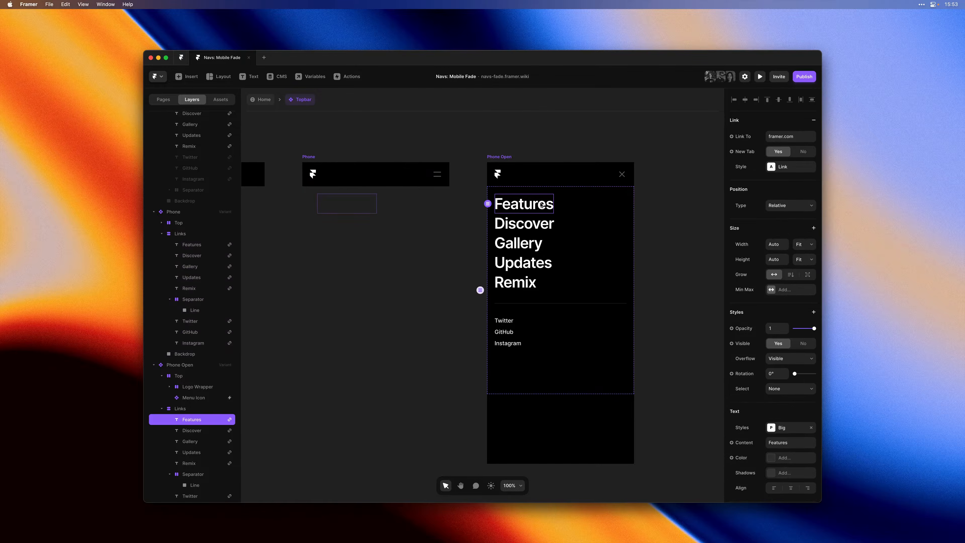
scroll(209, 388, down, 1)
scroll(209, 388, down, 1)
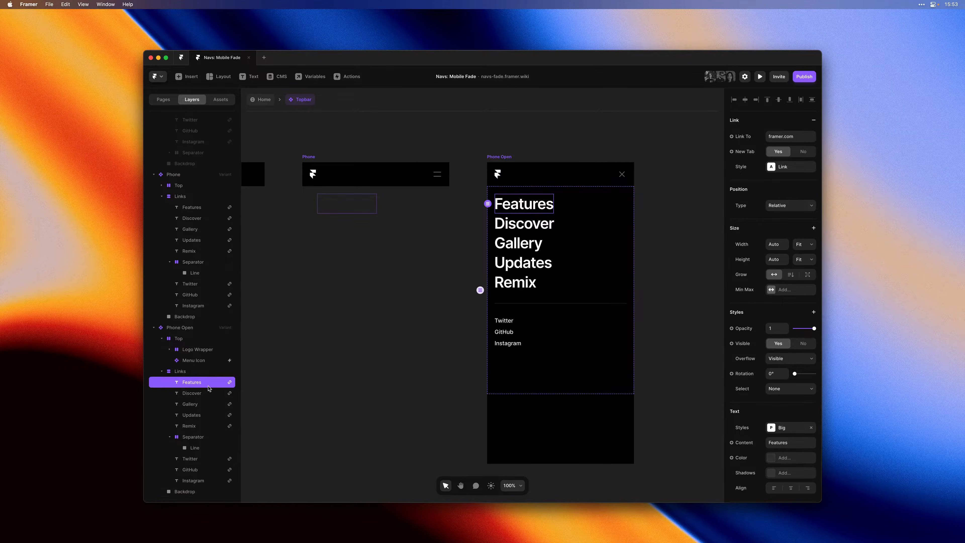
shift+click(200, 425)
shift+click(200, 435)
shift+click(201, 458)
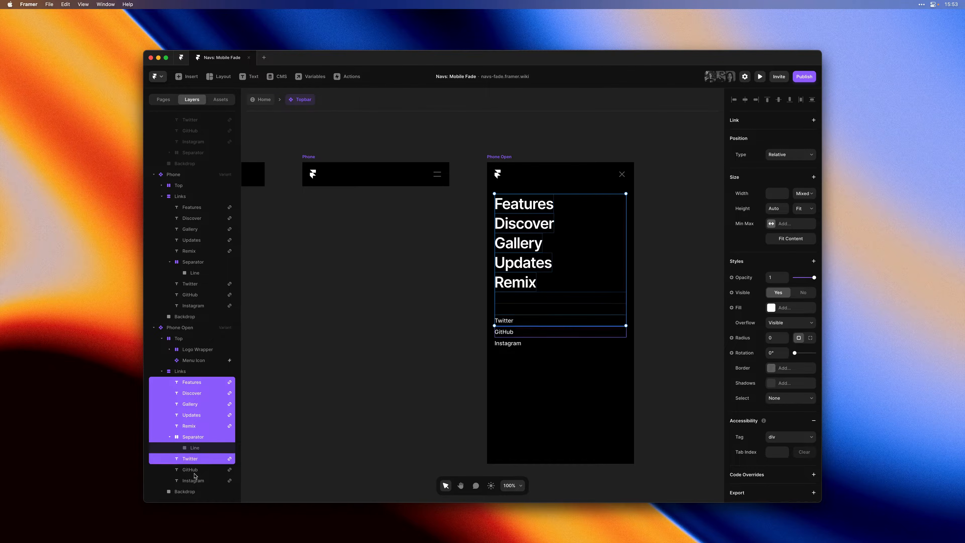
shift+click(200, 481)
click(790, 265)
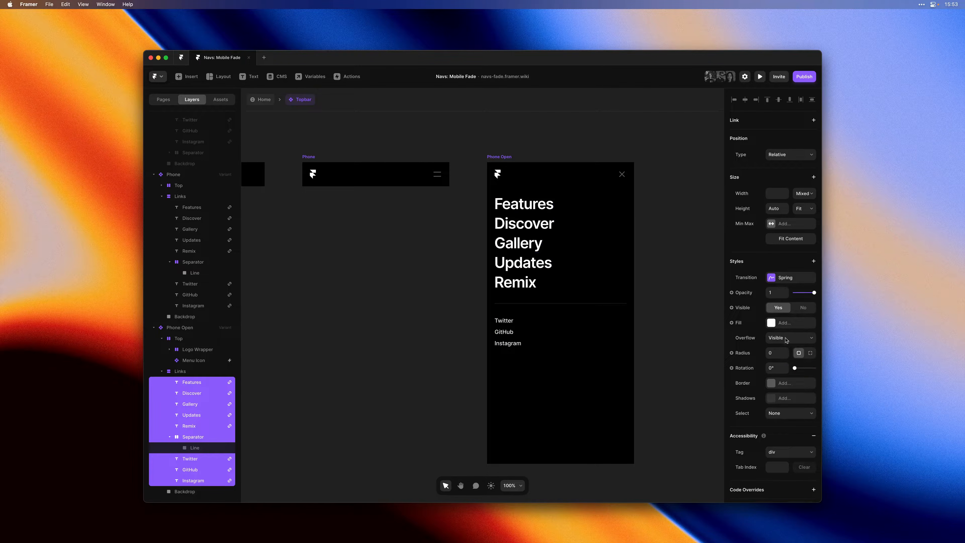
click(778, 278)
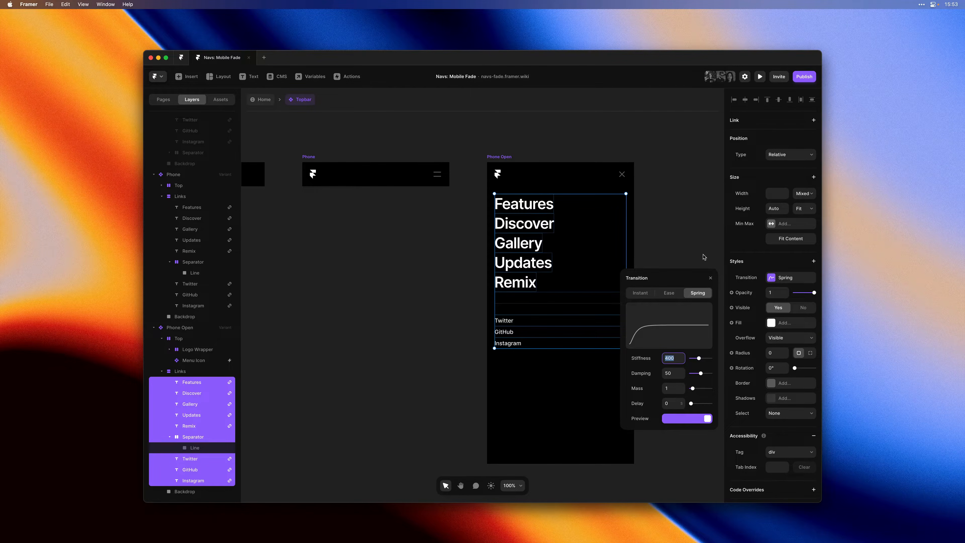
click(694, 252)
Step: Set the Spring transition delay of the Phone Open variant's Discover link to 0.15 s
drag(692, 250, 636, 252)
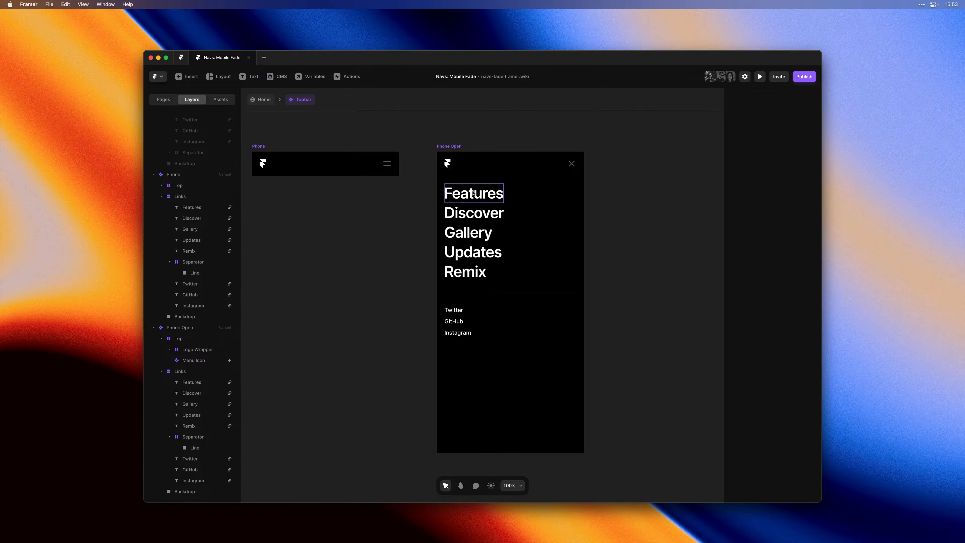
click(490, 201)
click(781, 333)
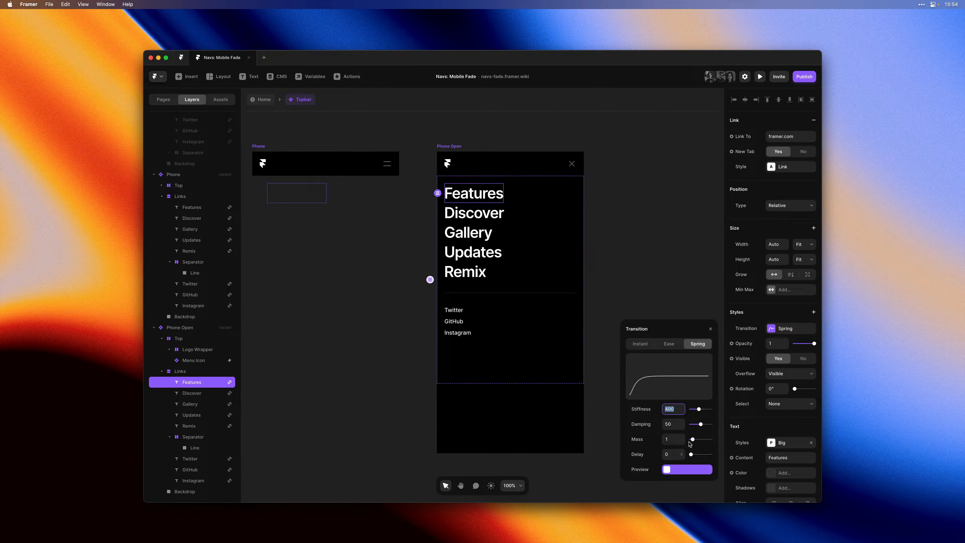
click(485, 214)
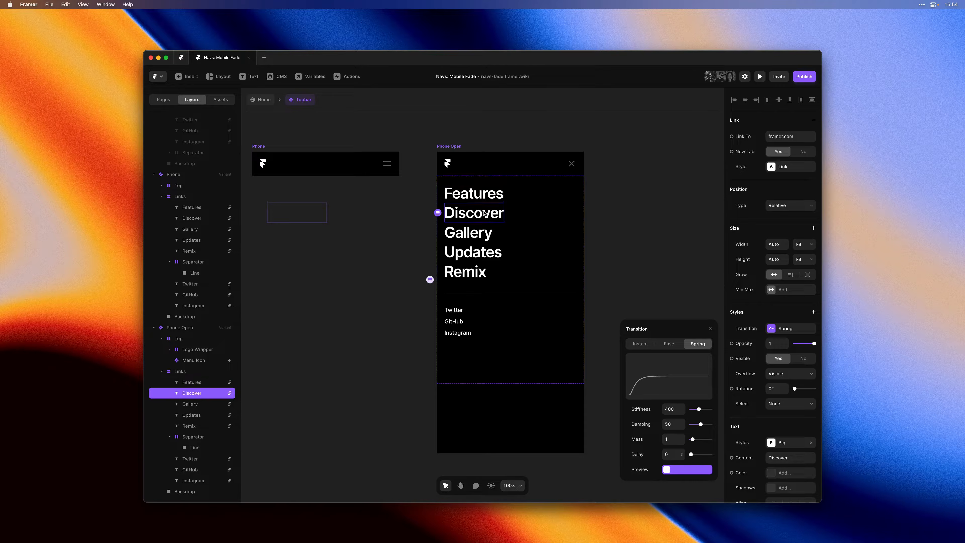
click(676, 454)
text(.15)
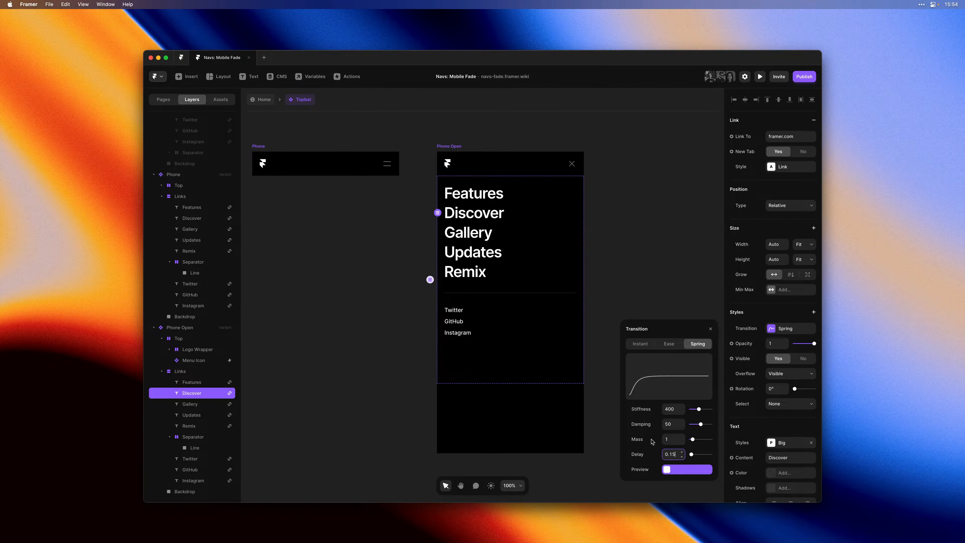
Step: Set the Spring transition delays in the Phone Open variant to 0.2 s for Gallery and 0.25 s for Updates
click(490, 237)
click(674, 453)
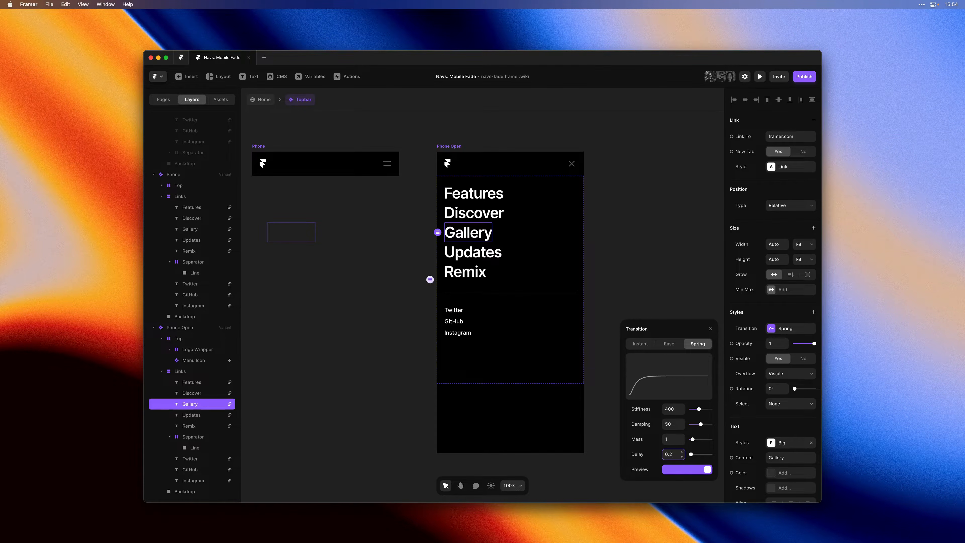
key(Tab)
key(Tab)
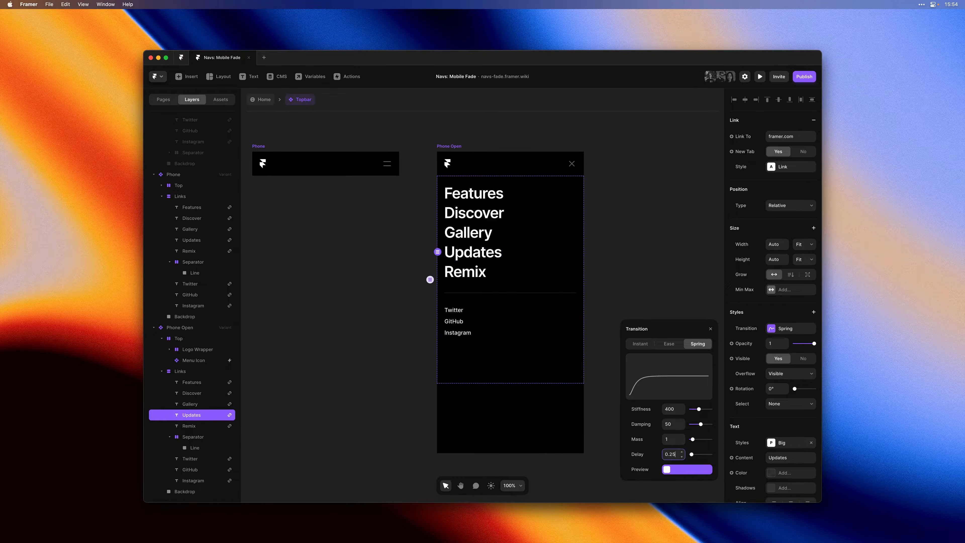
key(Tab)
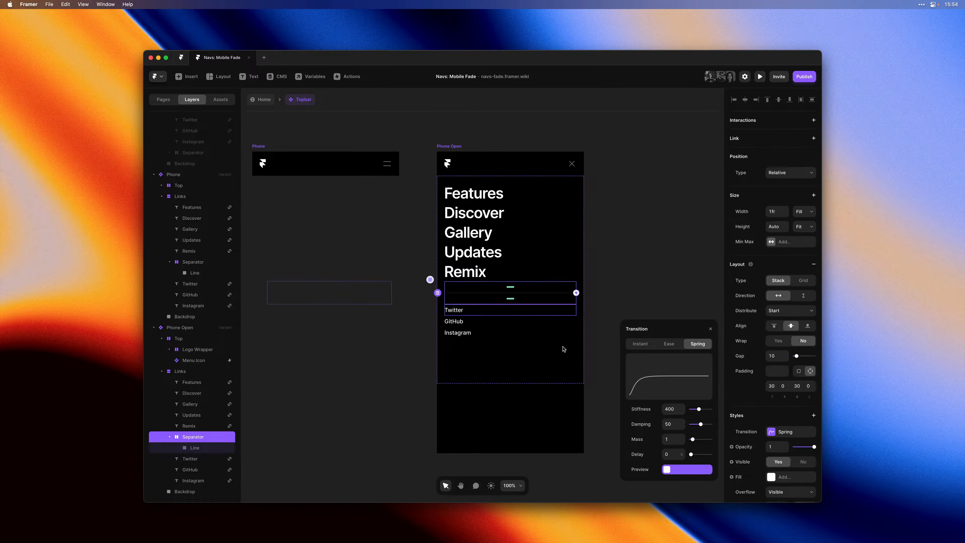
Step: Continue the staggered transition delays through Remix, the separator, Twitter and GitHub, ending with 0.5 s for Instagram
key(Tab)
key(Tab)
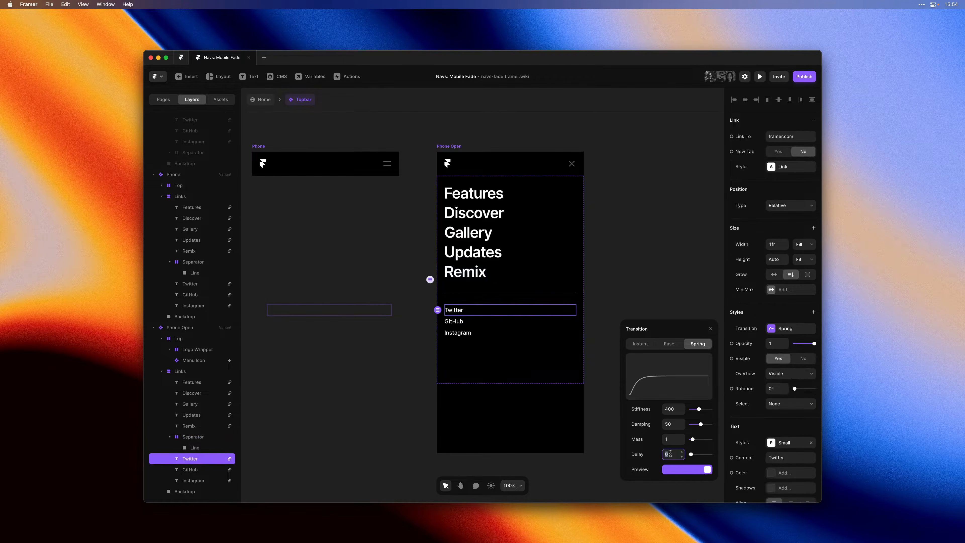
key(Tab)
text(0.5)
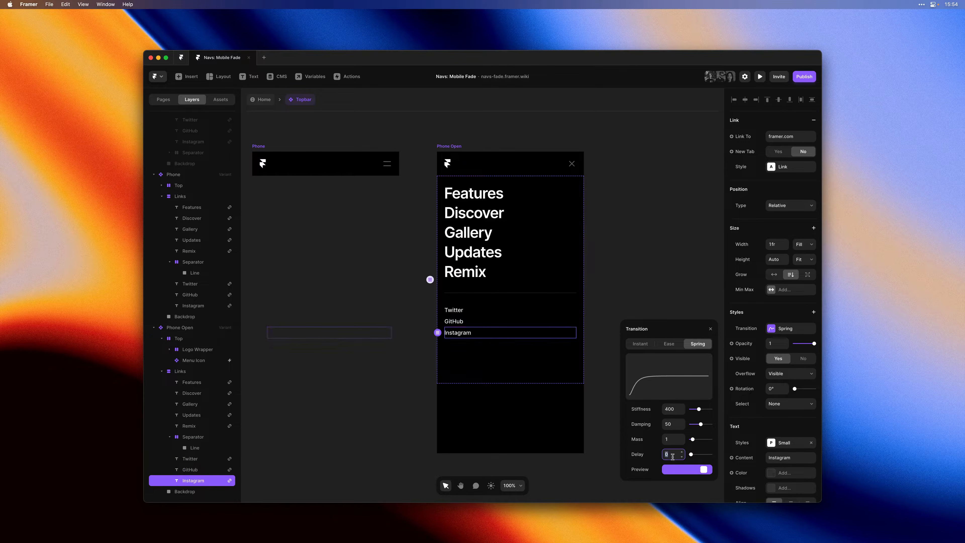
click(624, 238)
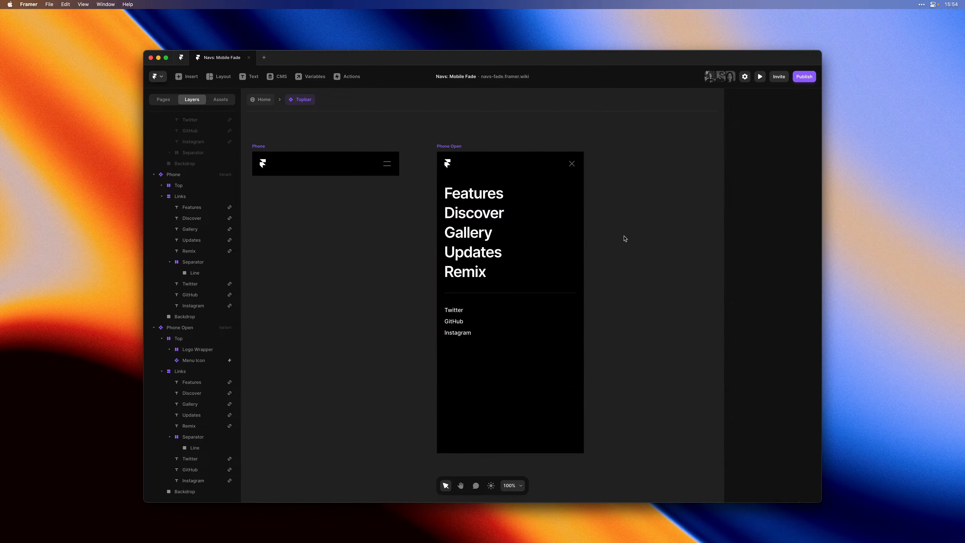
Step: Preview the Phone breakpoint and toggle the mobile menu to check the staggered link transitions
click(266, 101)
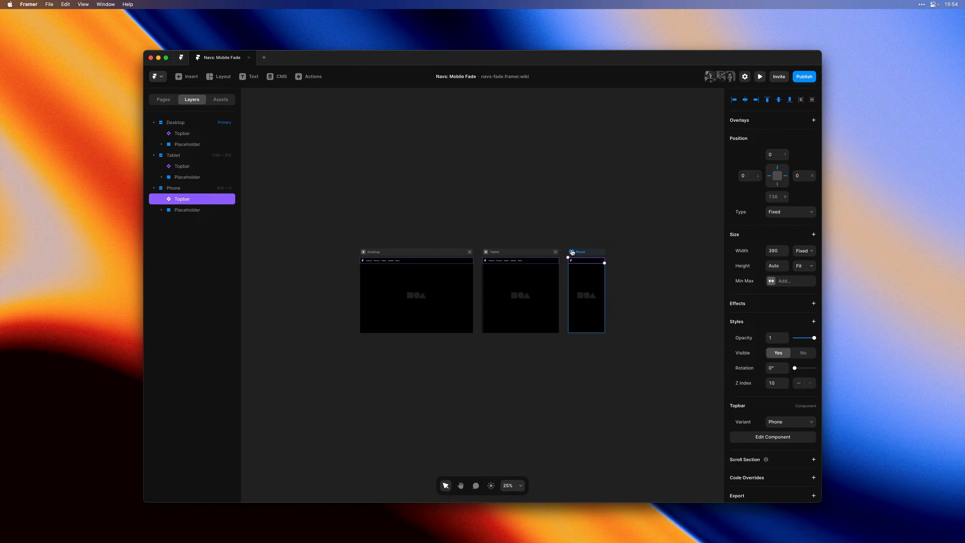
click(571, 251)
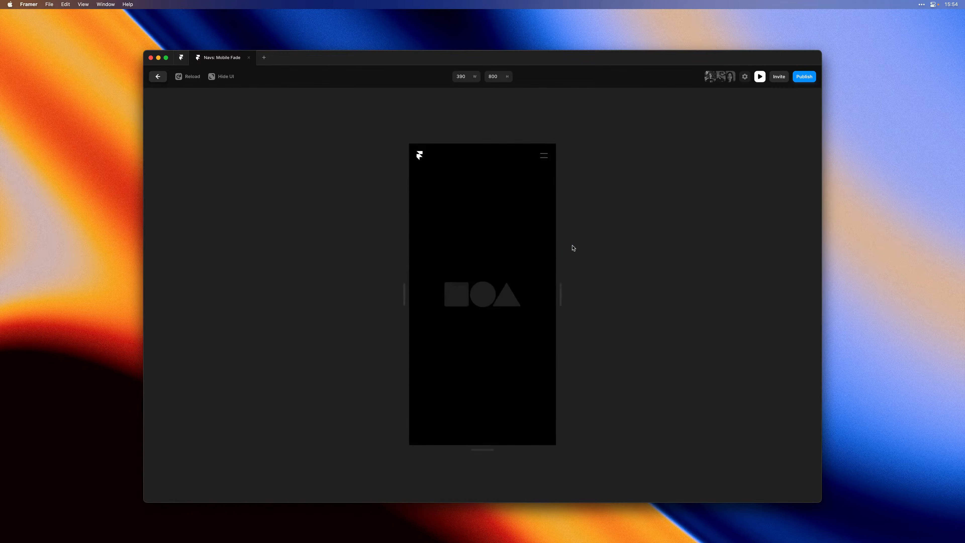
click(546, 157)
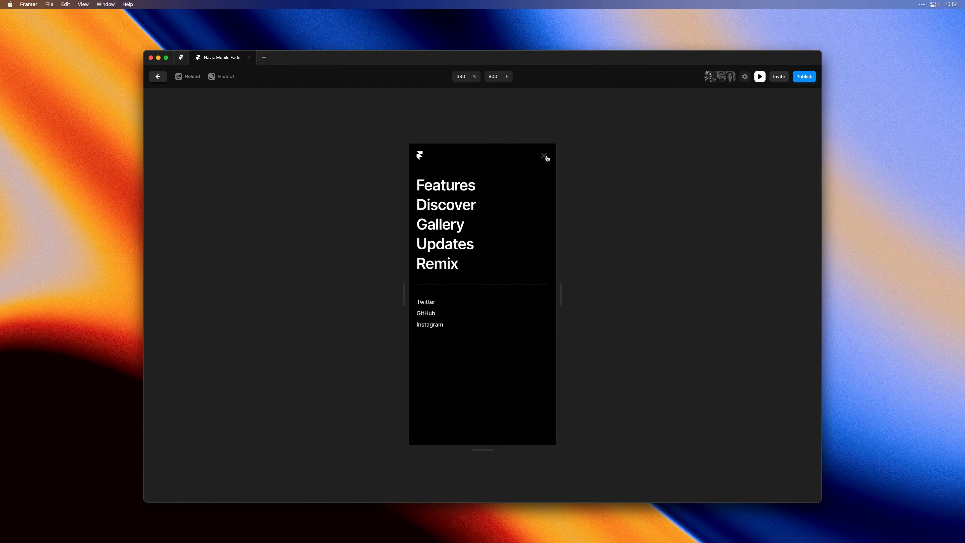
click(545, 156)
click(546, 156)
key(Escape)
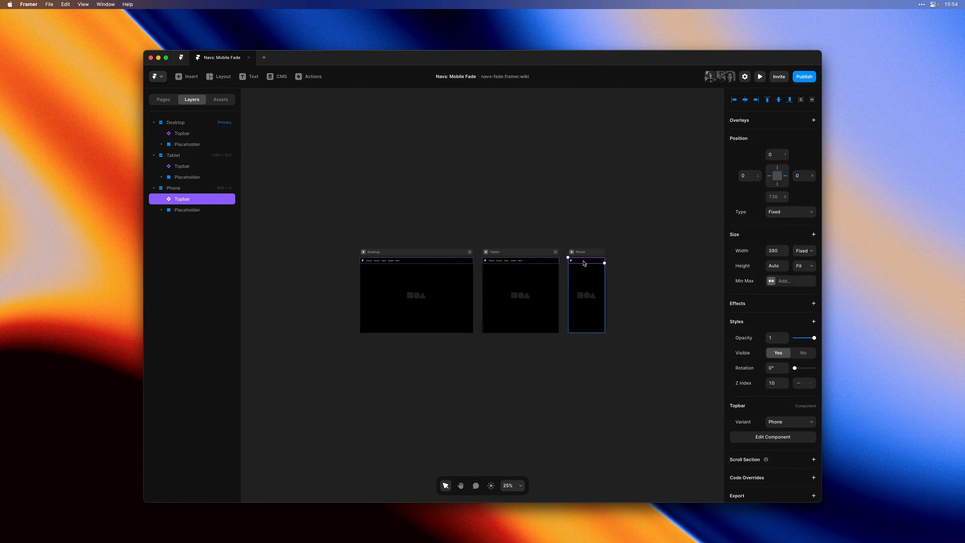
Step: Reopen the Topbar component and set the opacity of all links and the separator in the Phone variant to 0
double_click(584, 262)
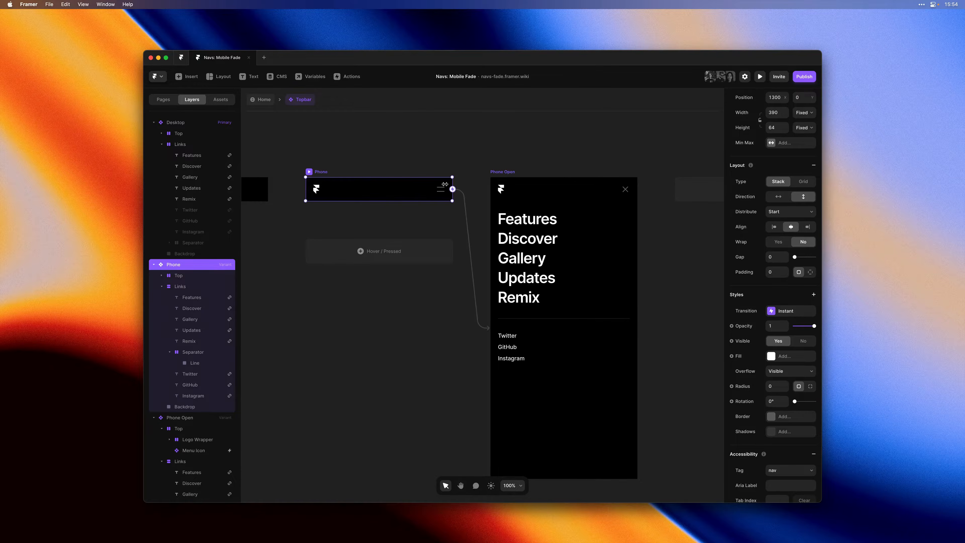
drag(201, 292, 198, 397)
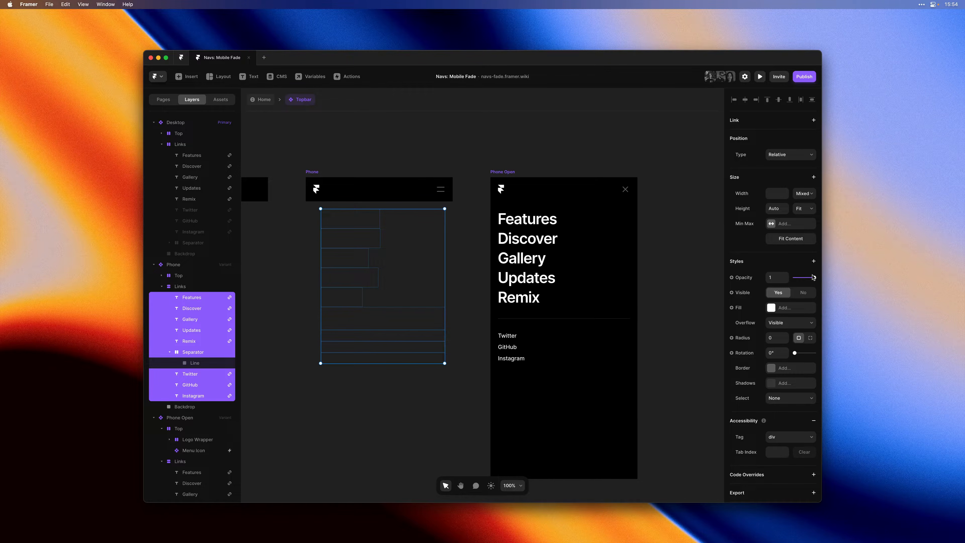
drag(813, 277, 795, 278)
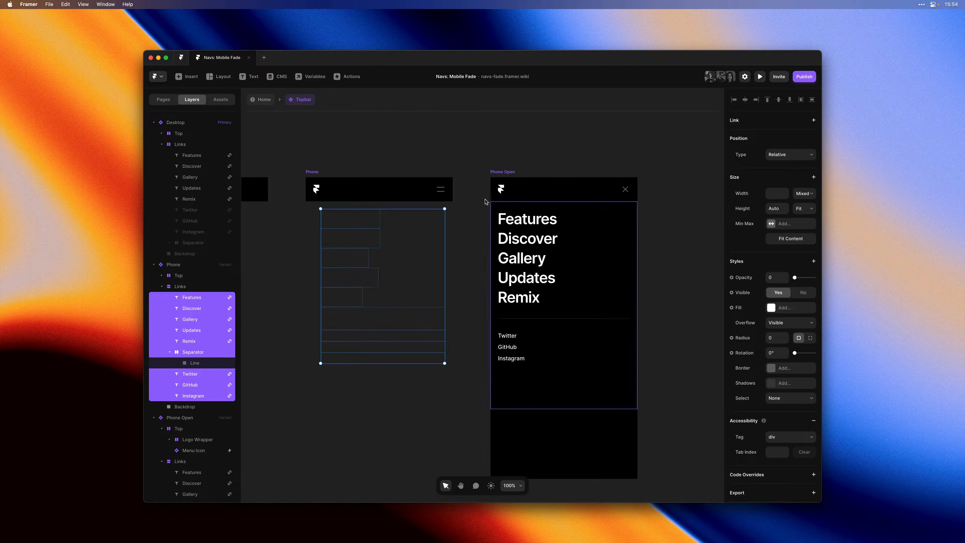
Step: Preview the Phone breakpoint again, opening and closing the menu repeatedly to check the individual link fades
click(260, 101)
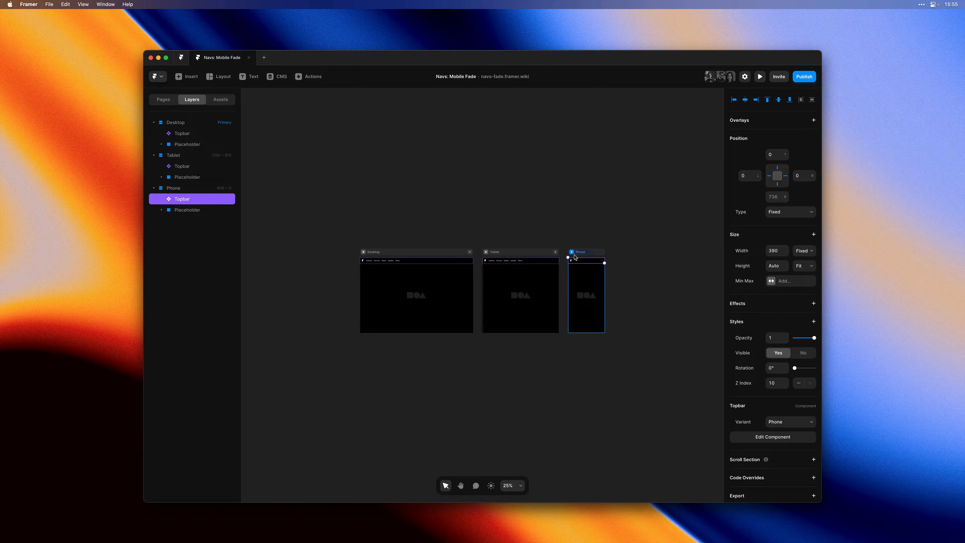
key(super+p)
click(547, 163)
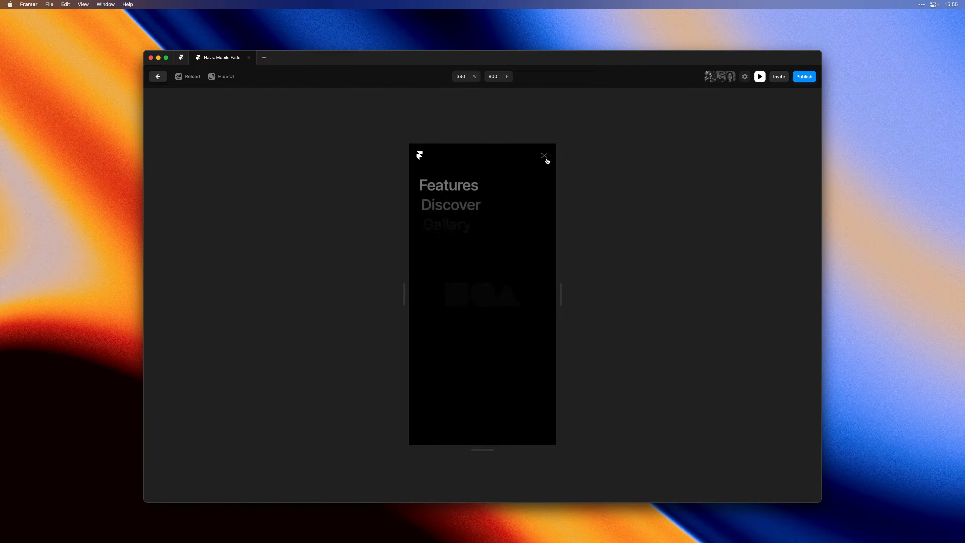
click(547, 160)
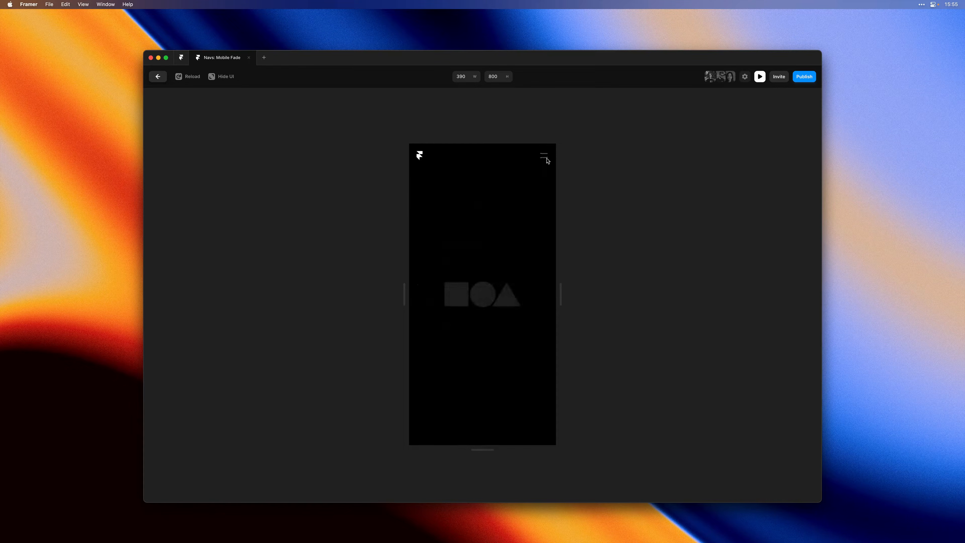
click(548, 161)
click(547, 159)
click(546, 159)
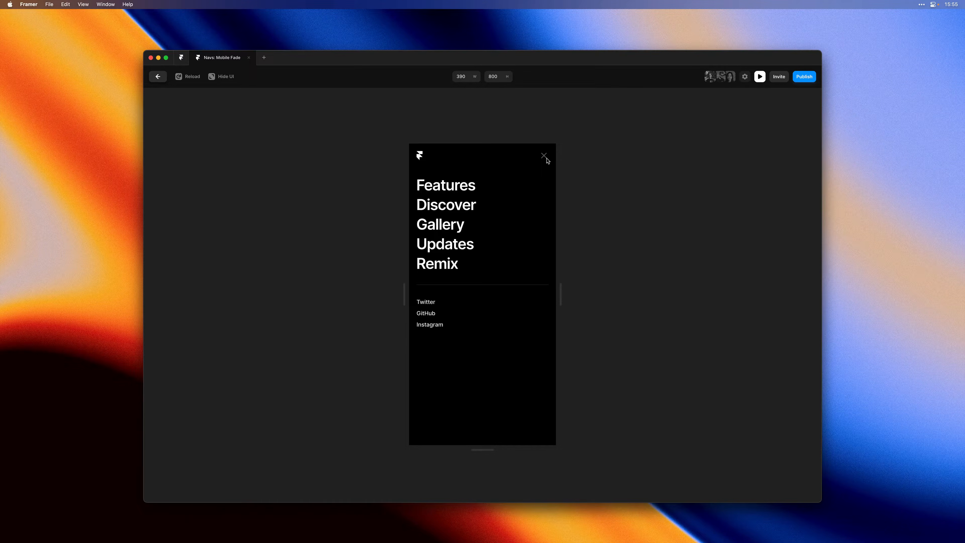
key(Escape)
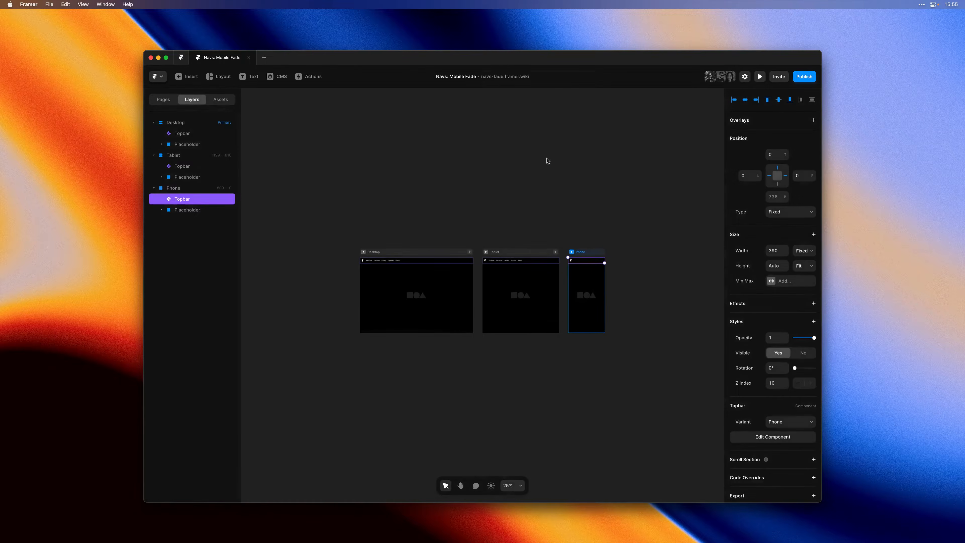
Step: Reopen the Topbar component, set the Phone variant's Links stack opacity to 1 and remove the stack's transition
double_click(575, 264)
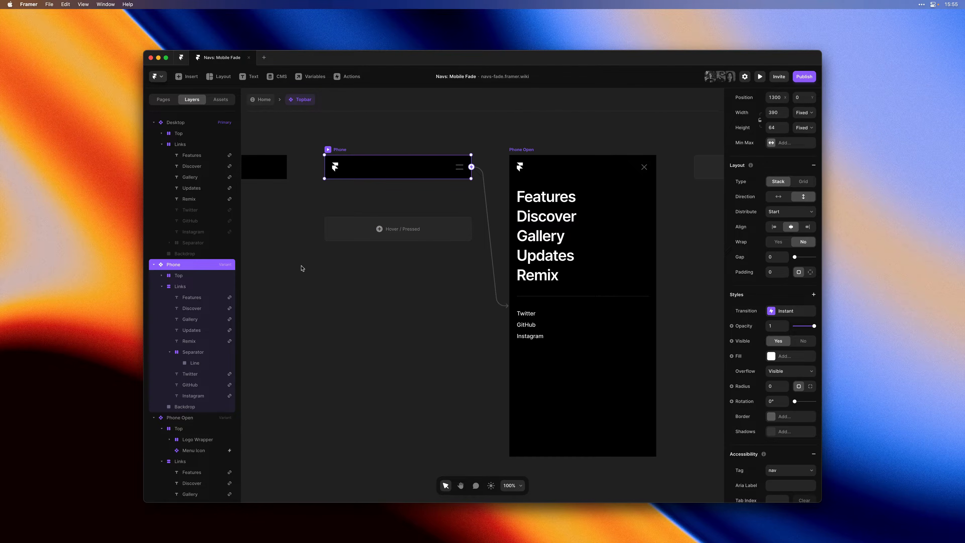
click(203, 286)
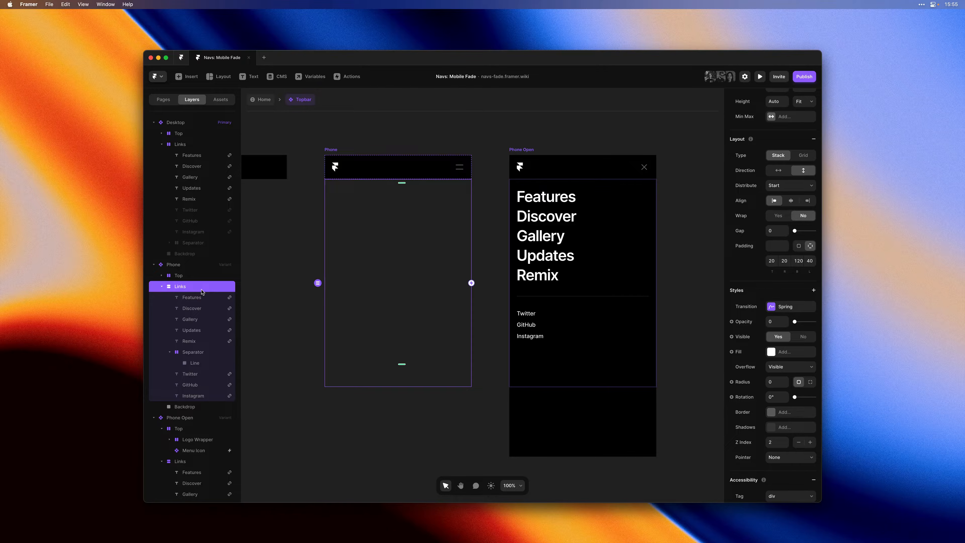
drag(798, 322, 817, 322)
right_click(786, 306)
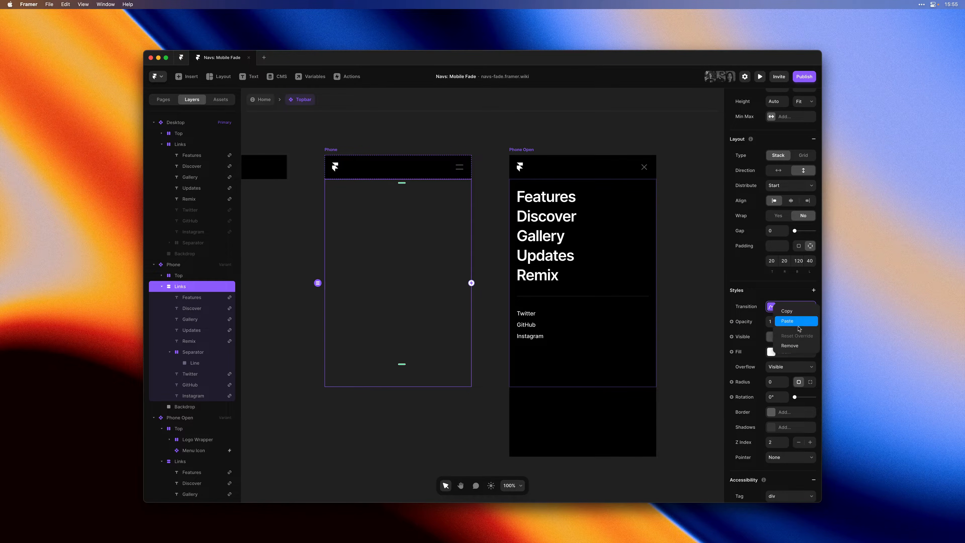
click(798, 344)
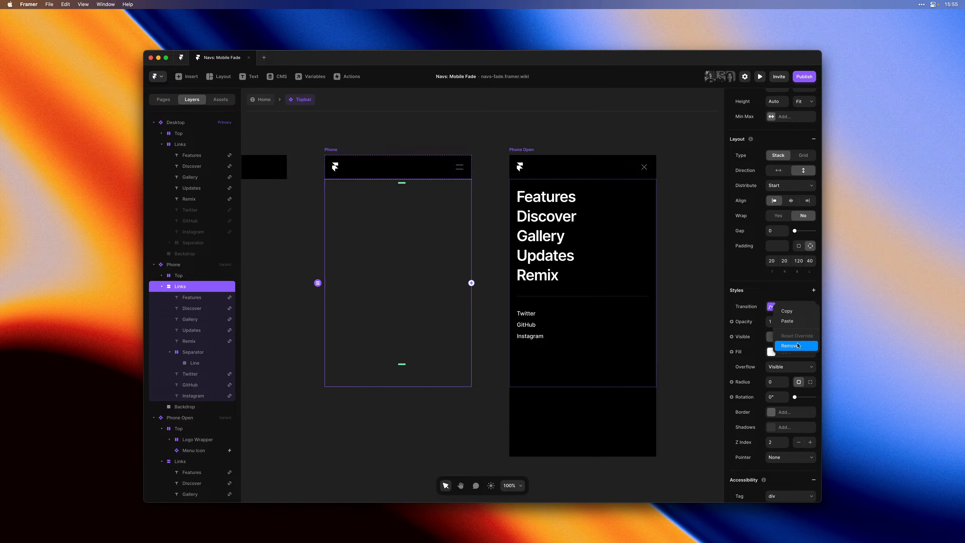
Step: Remove the Spring transition from the Phone Open variant's Links stack
click(639, 377)
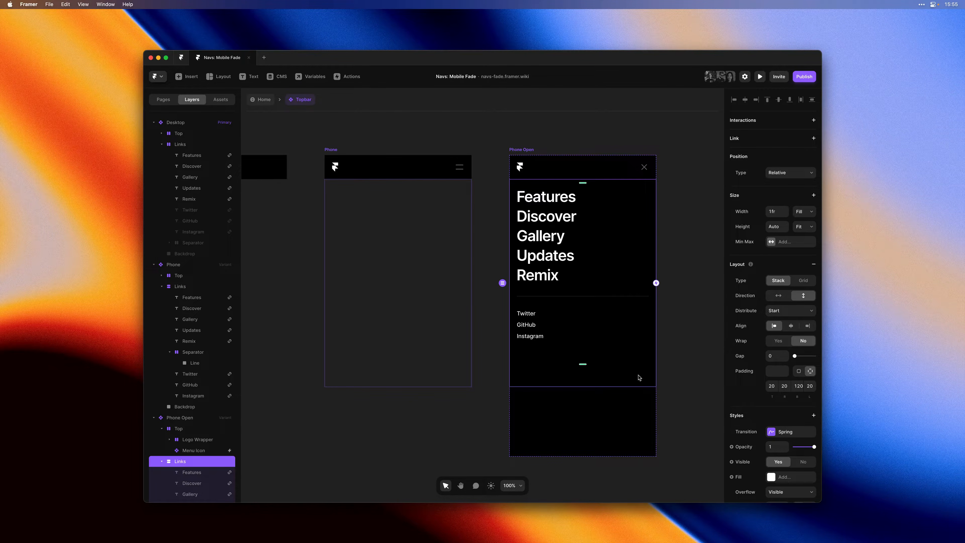
scroll(743, 373, down, 5)
right_click(775, 309)
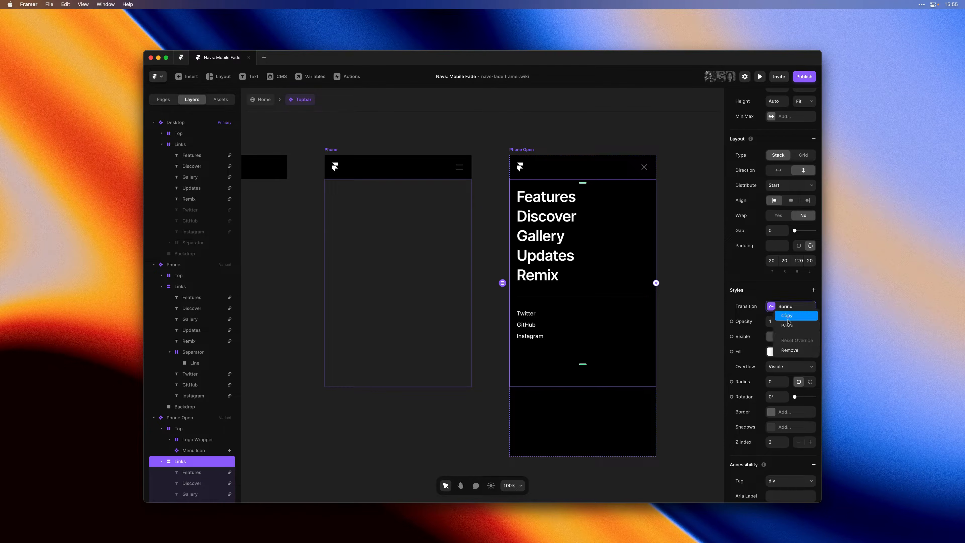
click(791, 351)
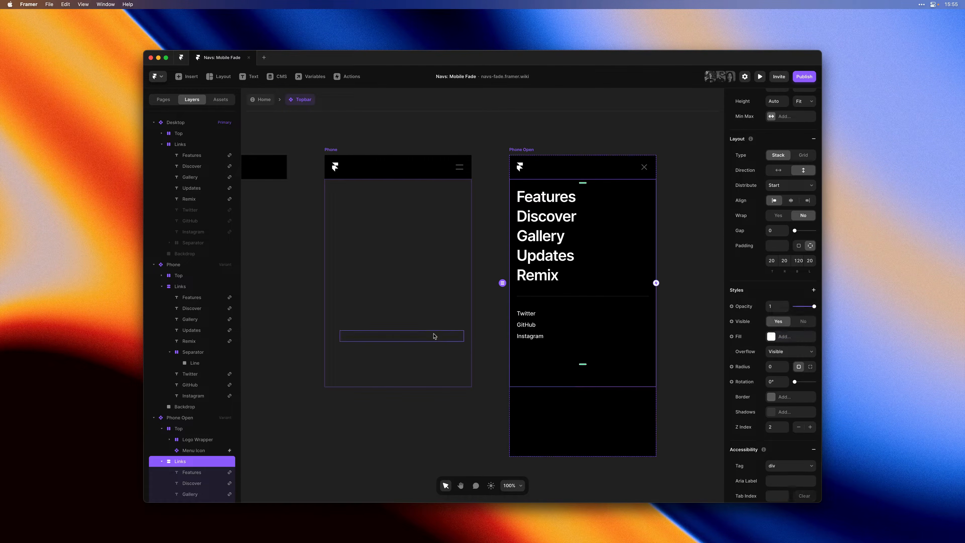
Step: Add a Spring transition with stiffness 400 and damping 50 to all links and the separator in the Phone variant
click(369, 204)
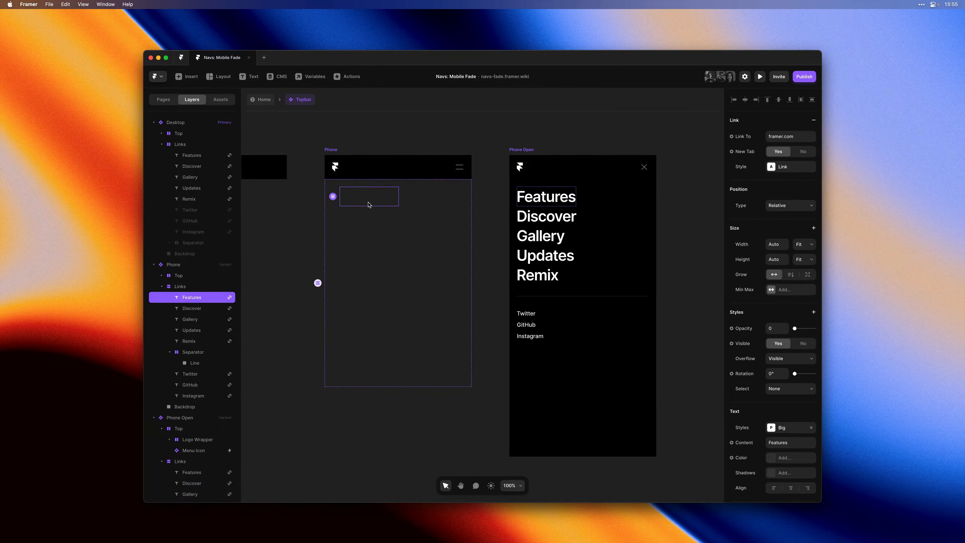
drag(194, 298, 196, 397)
click(814, 261)
mouse_move(795, 289)
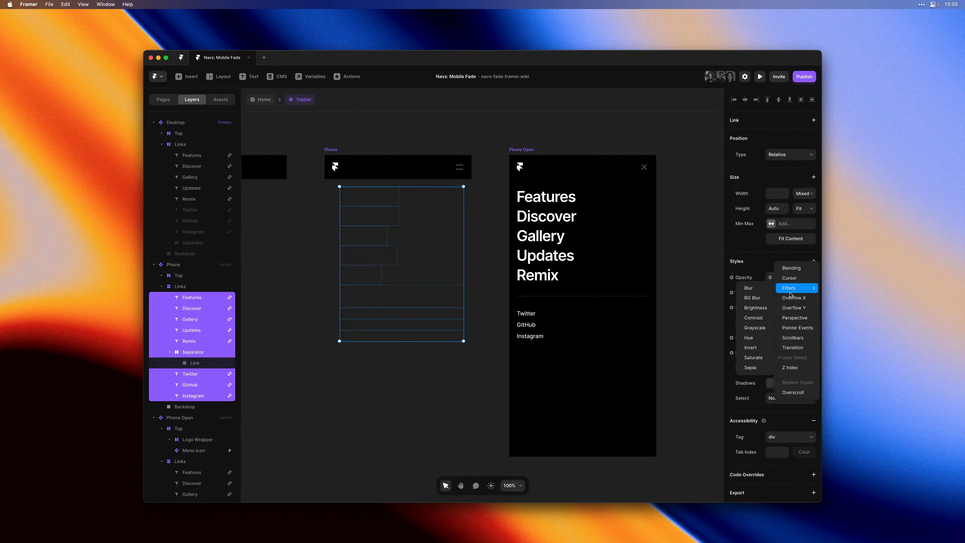
click(796, 347)
click(789, 278)
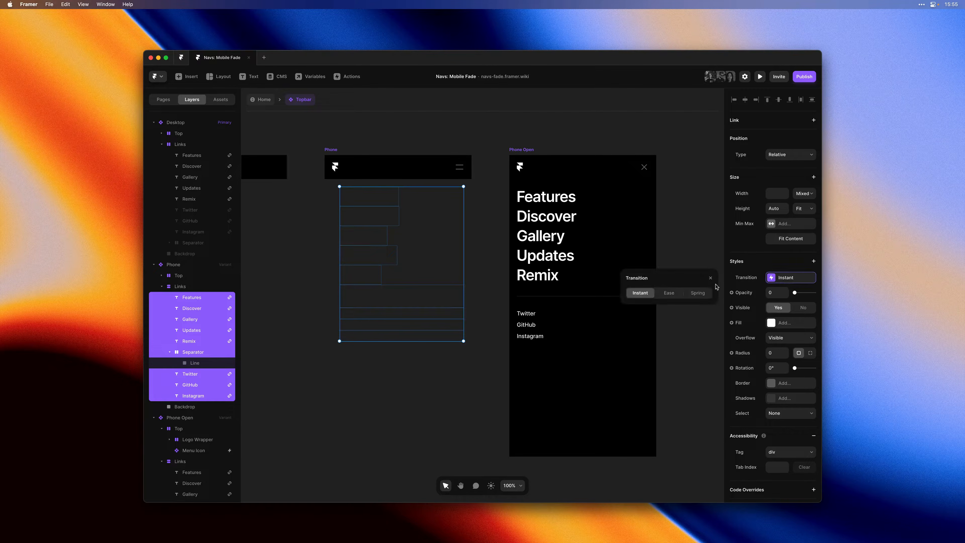
click(697, 292)
click(676, 355)
text(400)
key(Tab)
text(50)
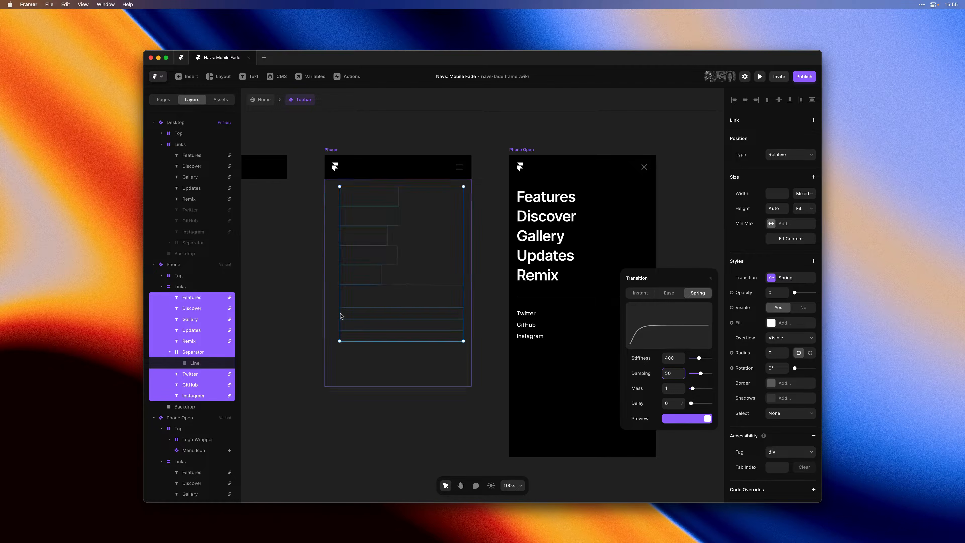
Step: Set bottom-up transition delays on the Phone variant's Instagram, GitHub and Twitter links, using 0.15 s for GitHub and 0.2 s for Twitter
click(532, 201)
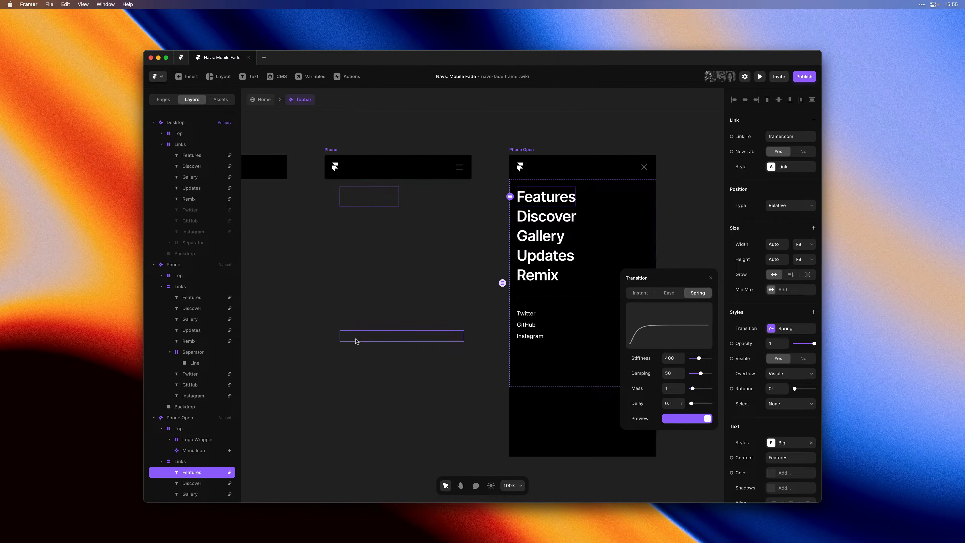
click(359, 340)
click(682, 401)
click(346, 326)
click(676, 403)
text(0.15)
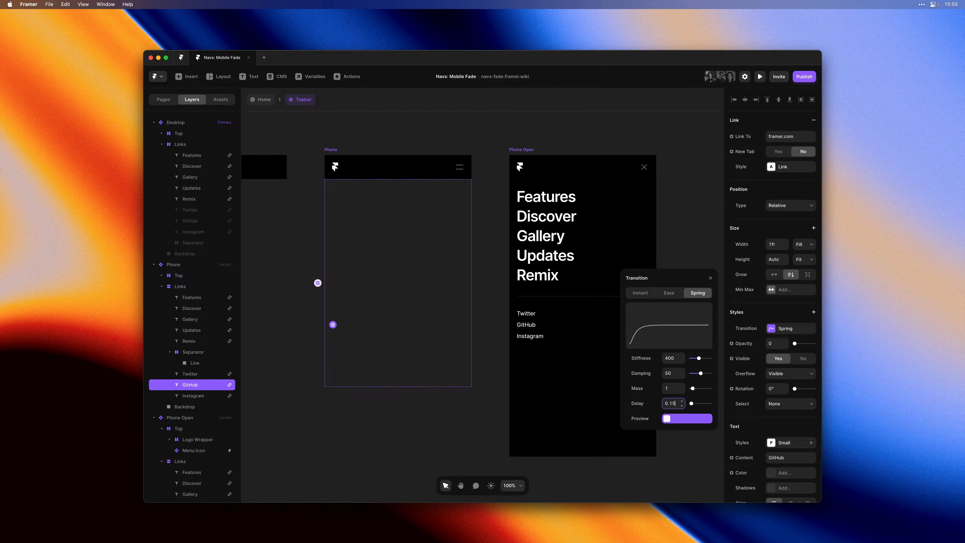
click(403, 313)
click(677, 404)
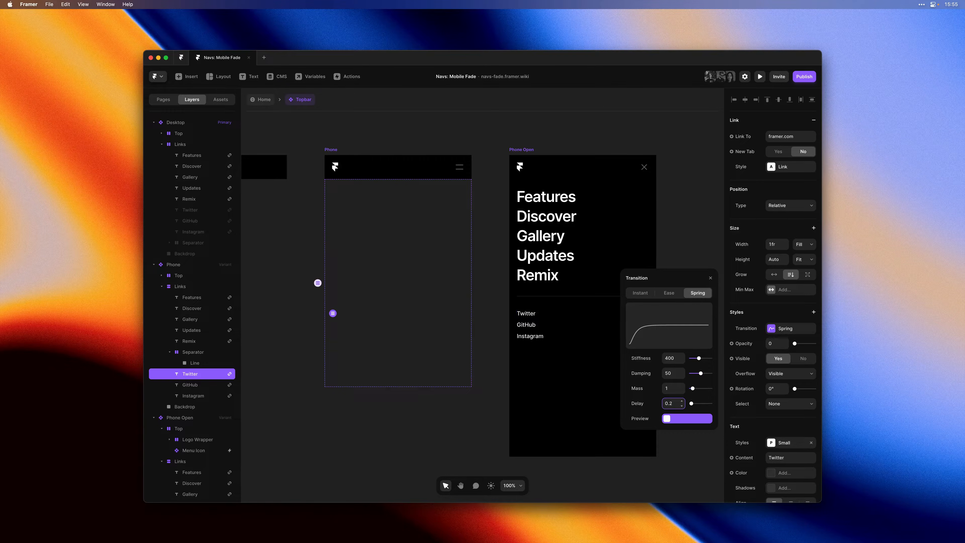
Step: Continue the increasing transition delays on the Phone variant's separator, Remix link and Updates link, with 0.35 s for Updates
click(390, 304)
click(674, 403)
text(0.15)
click(356, 315)
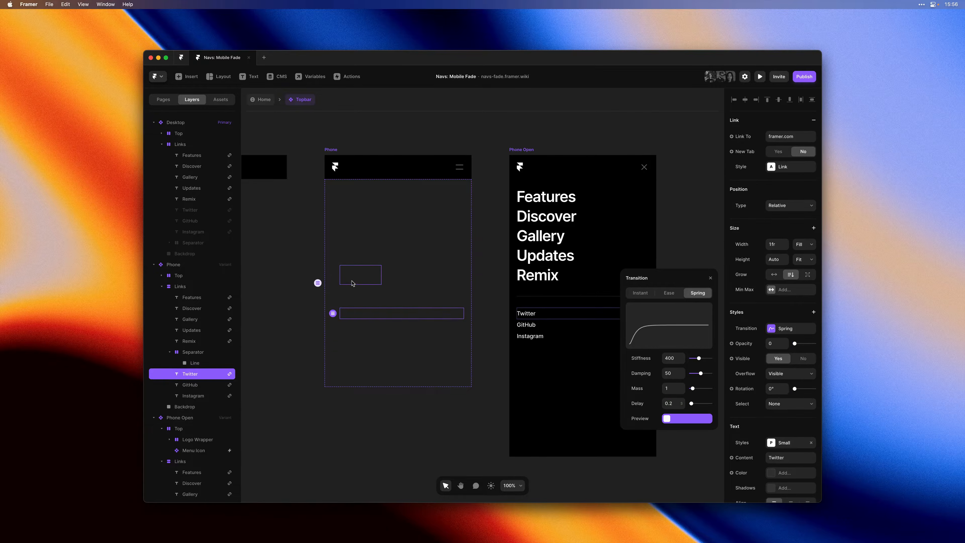
click(354, 283)
click(672, 401)
click(365, 254)
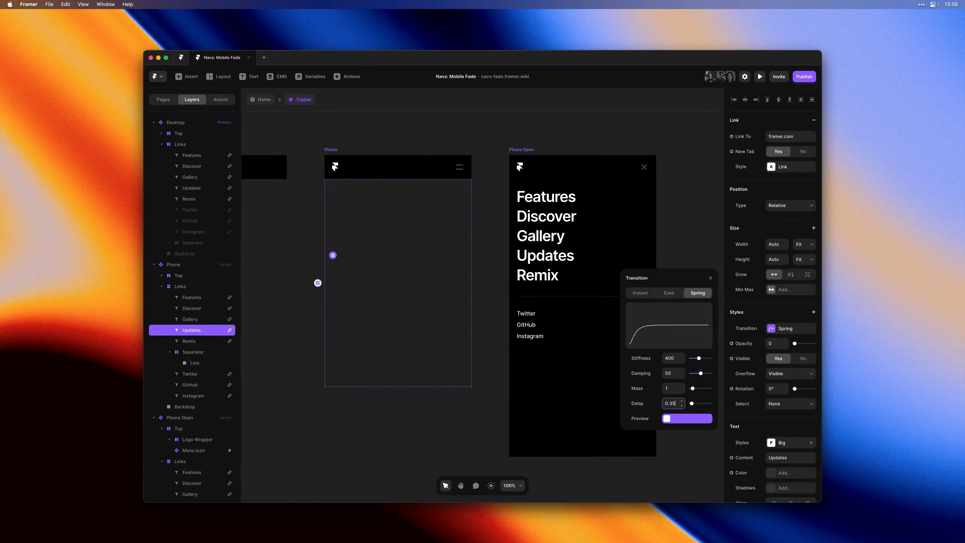
Step: Set the Phone variant's transition delays to 0.4 s for Gallery, 0.45 s for Discover and 0.5 s for Features
click(372, 237)
click(672, 403)
text(0.4)
click(382, 221)
click(672, 404)
text(0.45)
click(368, 196)
click(672, 404)
text(0.5)
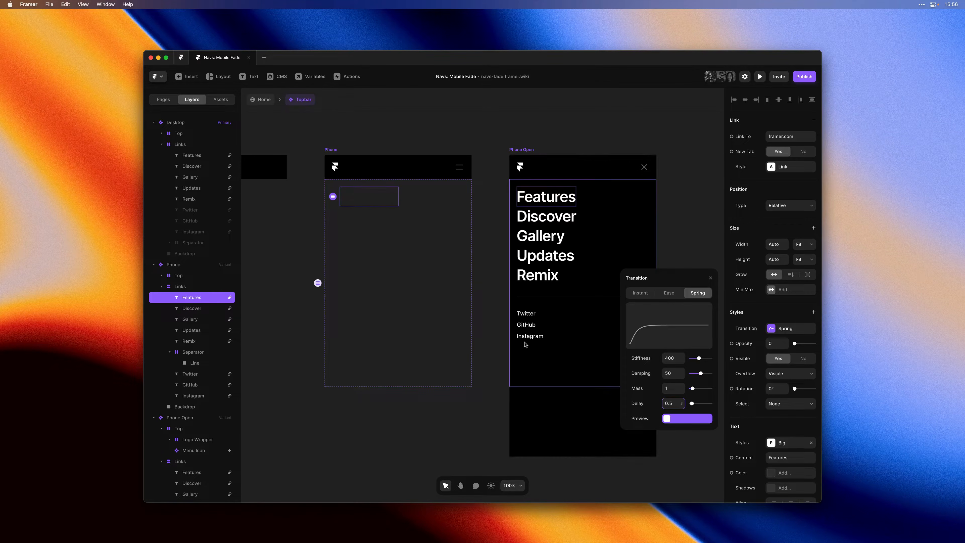
Step: Set a 0.5 s delay on the Spring transition of the Phone variant's Backdrop
click(501, 305)
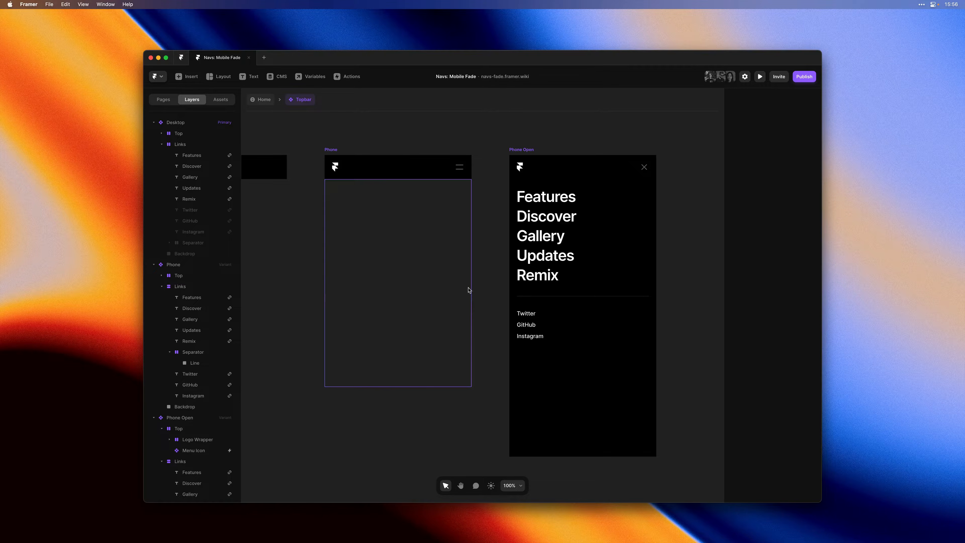
click(218, 407)
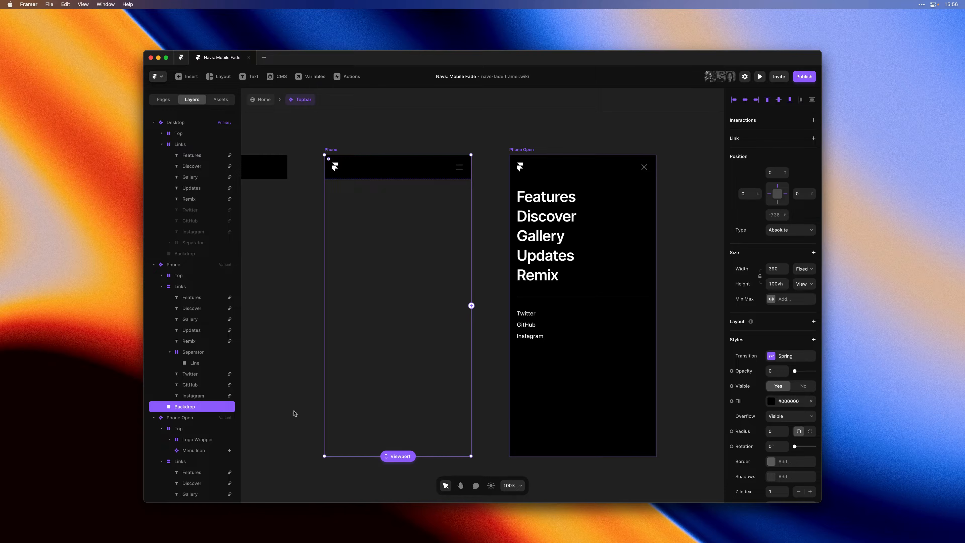
click(790, 357)
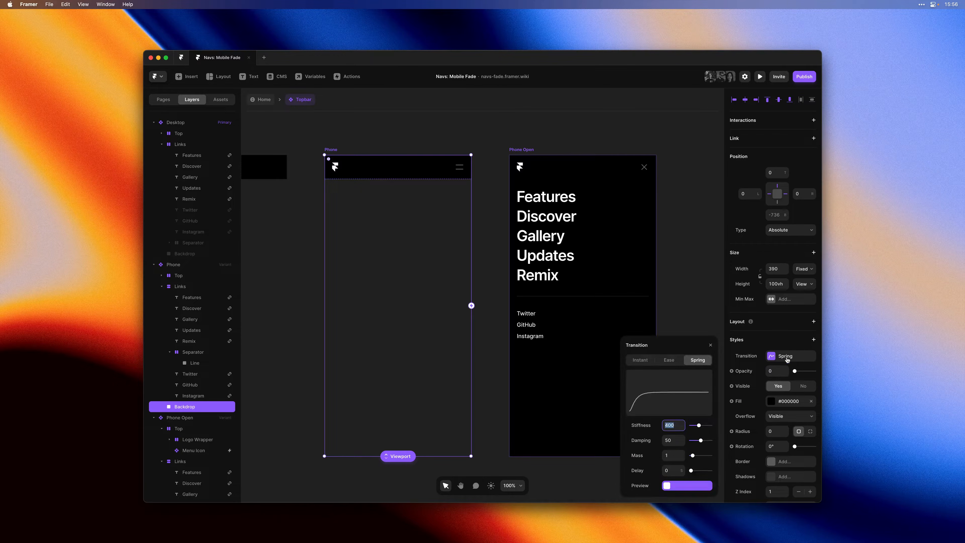
click(683, 468)
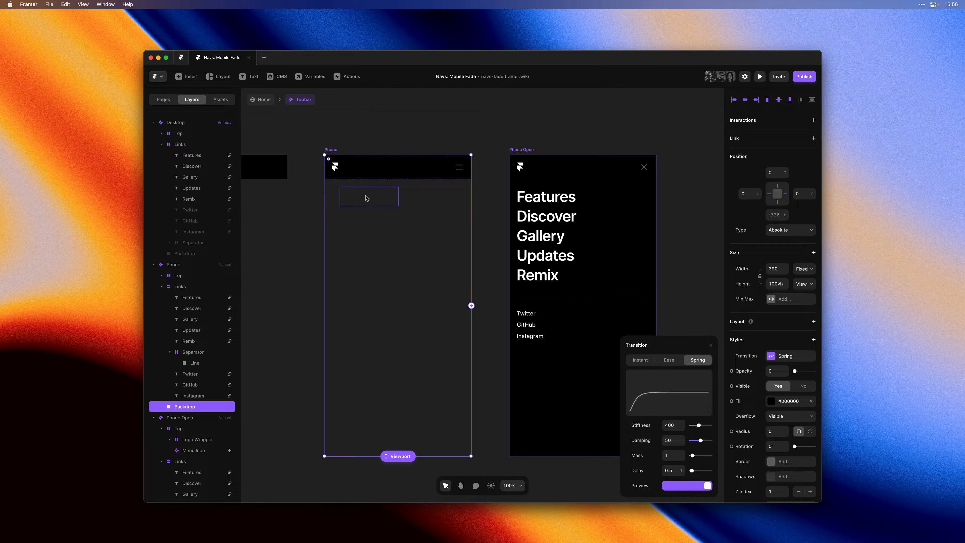
Step: Preview the Home page and open and close the mobile menu repeatedly to check its staggered animation
click(266, 102)
key(super+p)
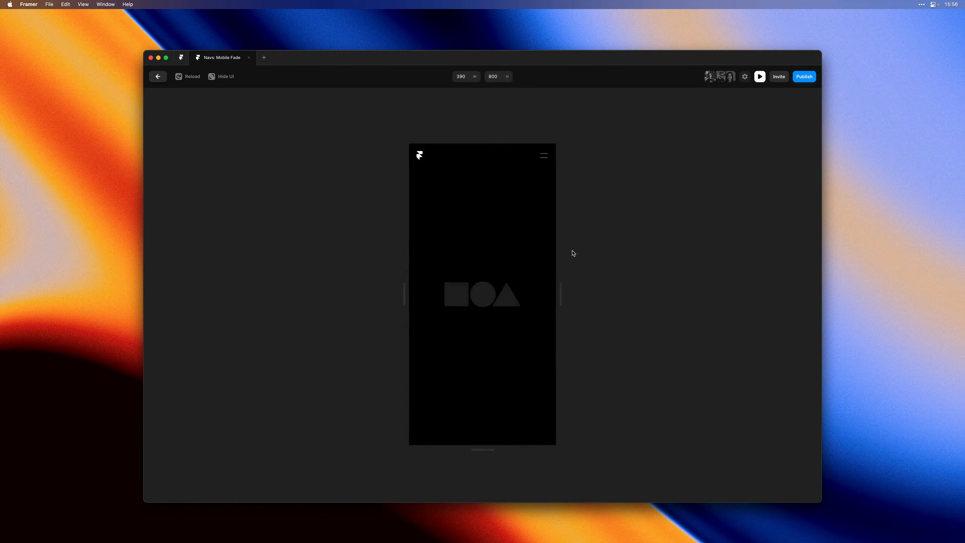
click(545, 159)
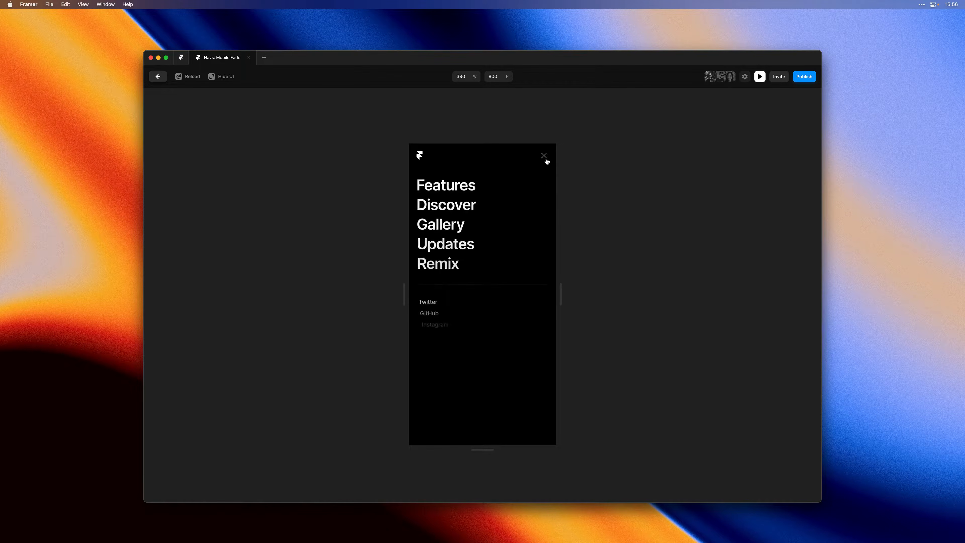
click(545, 158)
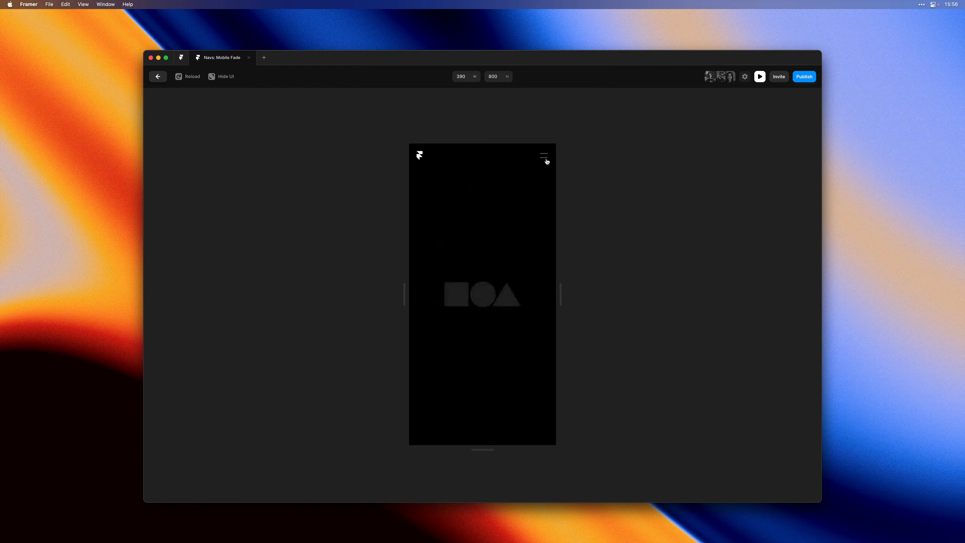
click(546, 158)
click(546, 158)
key(Escape)
Step: Reopen the Topbar component and change the width of the Line inside the Phone variant's Separator from Fill to Fixed
double_click(583, 262)
key(space)
drag(580, 281, 475, 154)
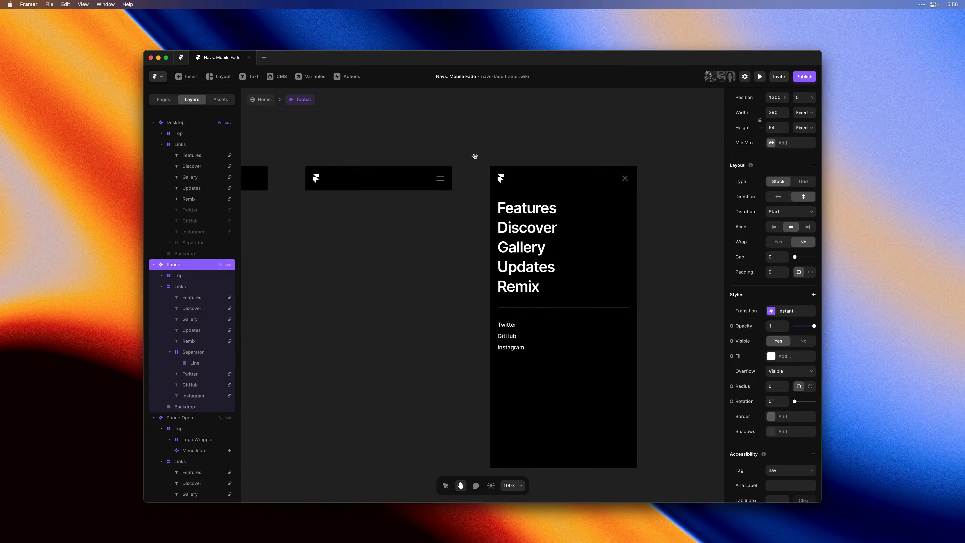
click(213, 355)
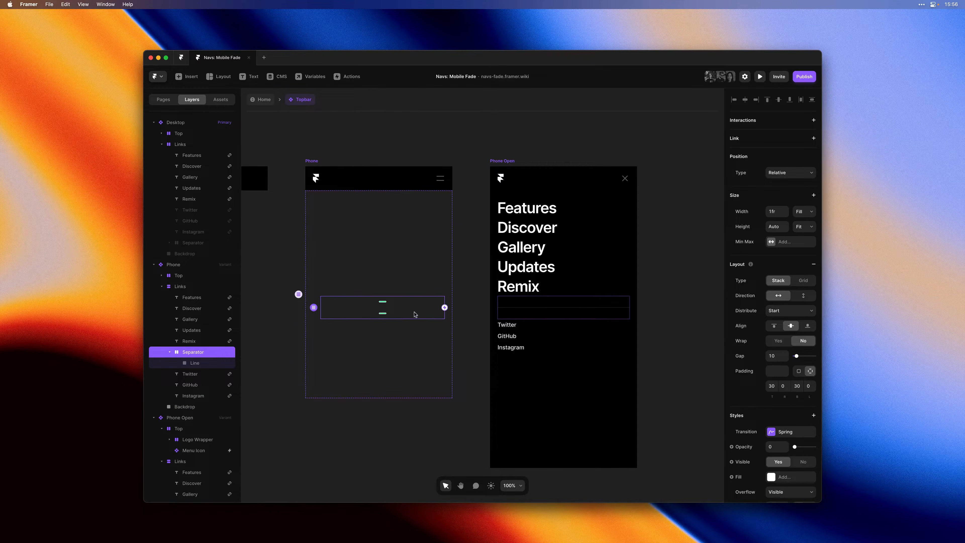
click(193, 364)
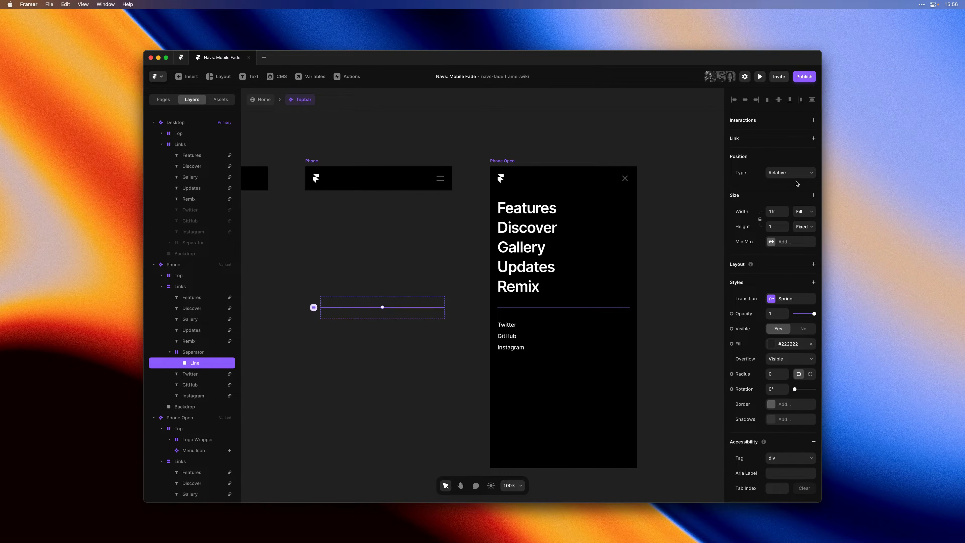
click(804, 211)
click(805, 195)
Step: Set the Separator stack's distribution to Center in both the Phone and Phone Open variants
click(426, 306)
click(782, 310)
click(779, 318)
click(613, 304)
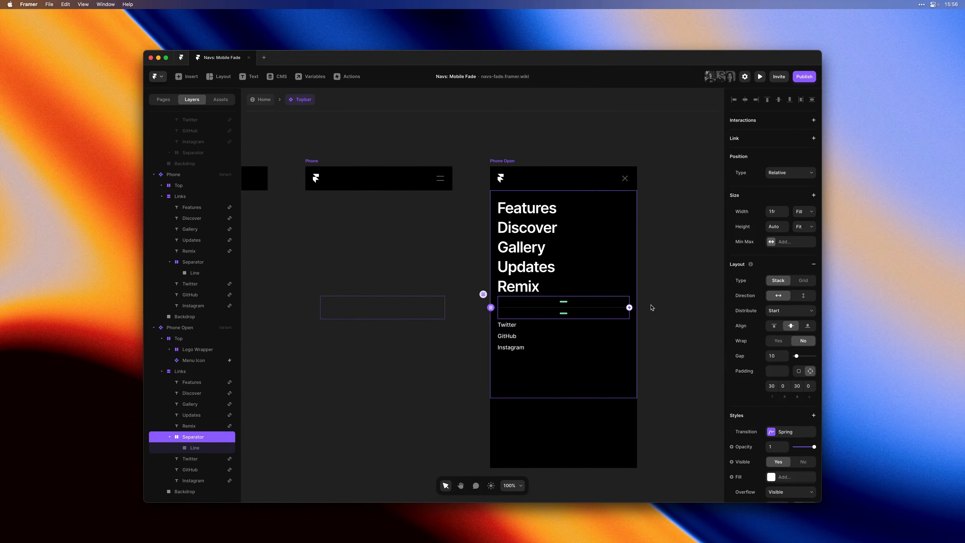
click(789, 312)
click(784, 318)
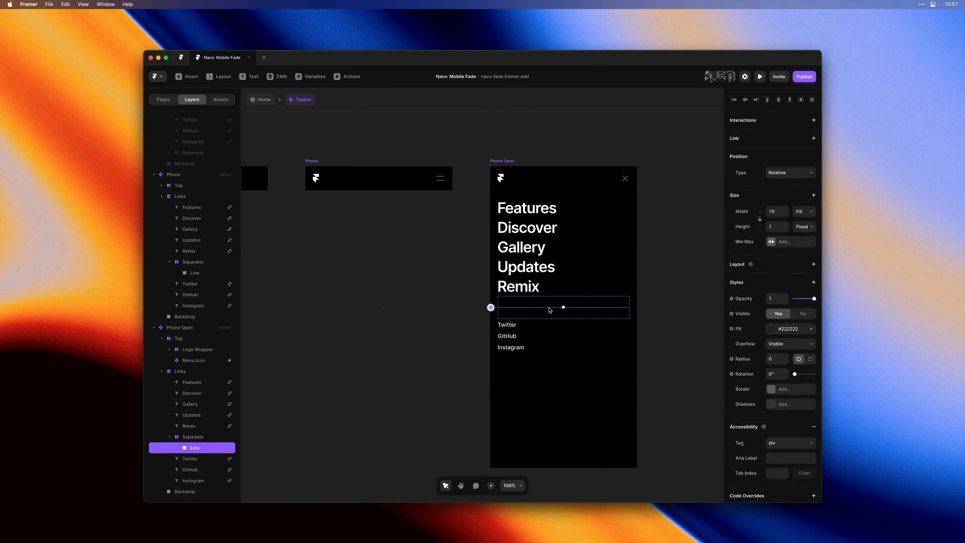
Step: Preview the Home page again and toggle the mobile menu to check the separator line and both the opening and closing transitions
click(263, 100)
click(571, 252)
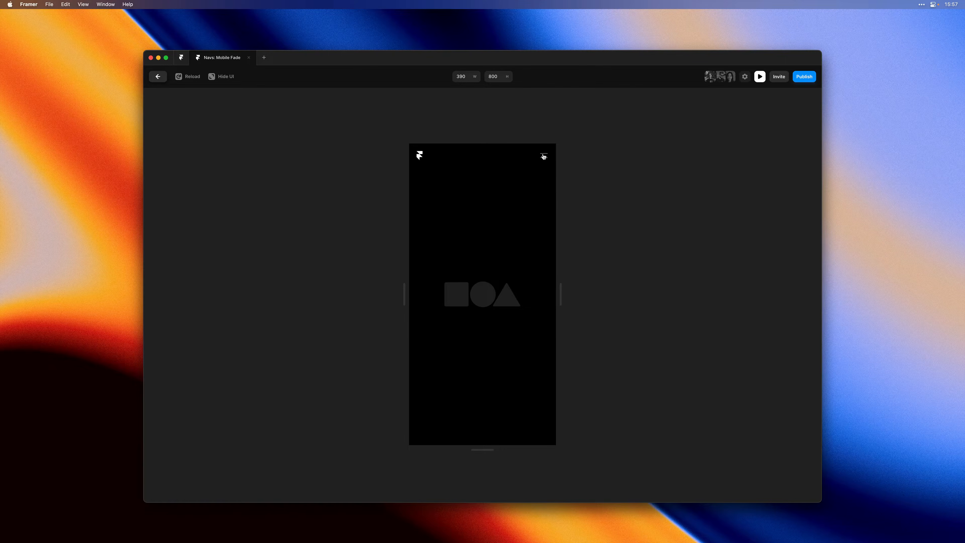
click(544, 156)
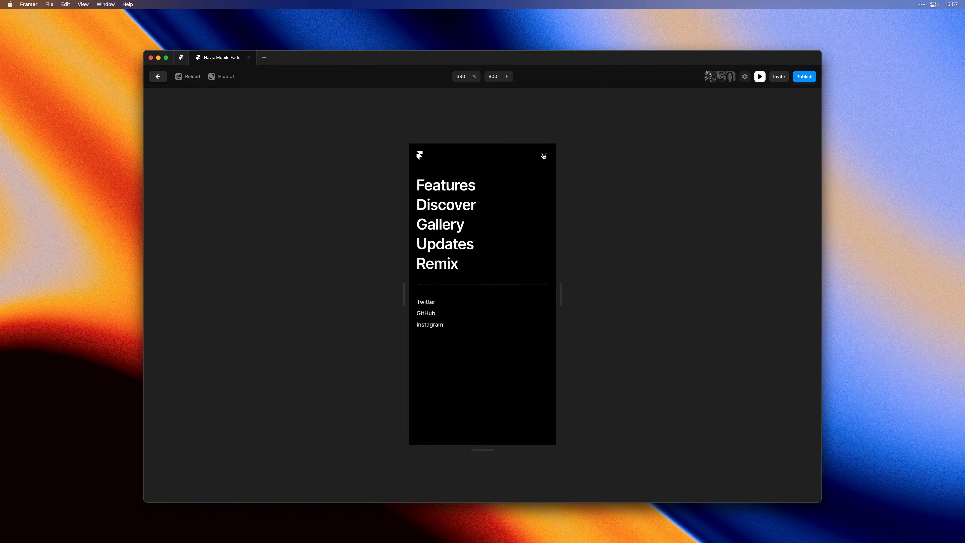
click(543, 155)
click(543, 156)
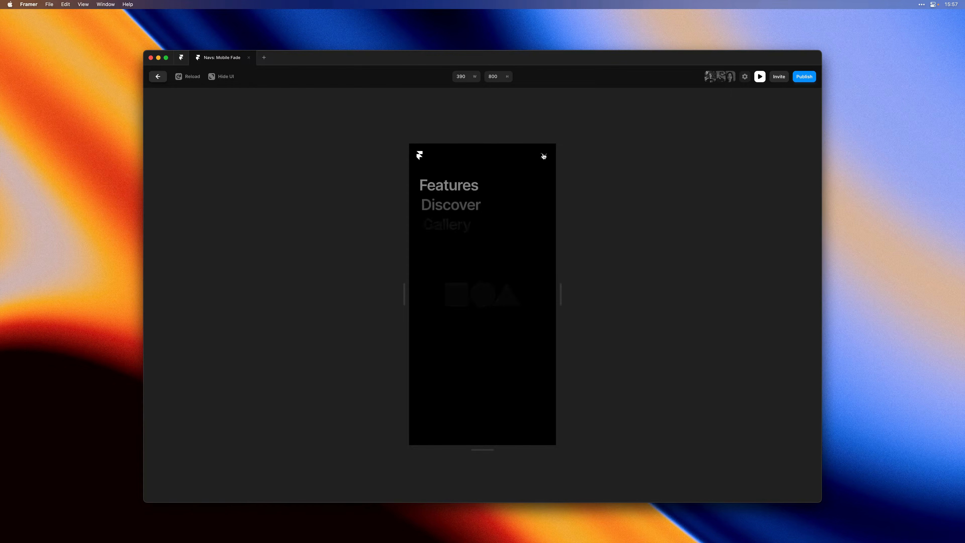
click(544, 156)
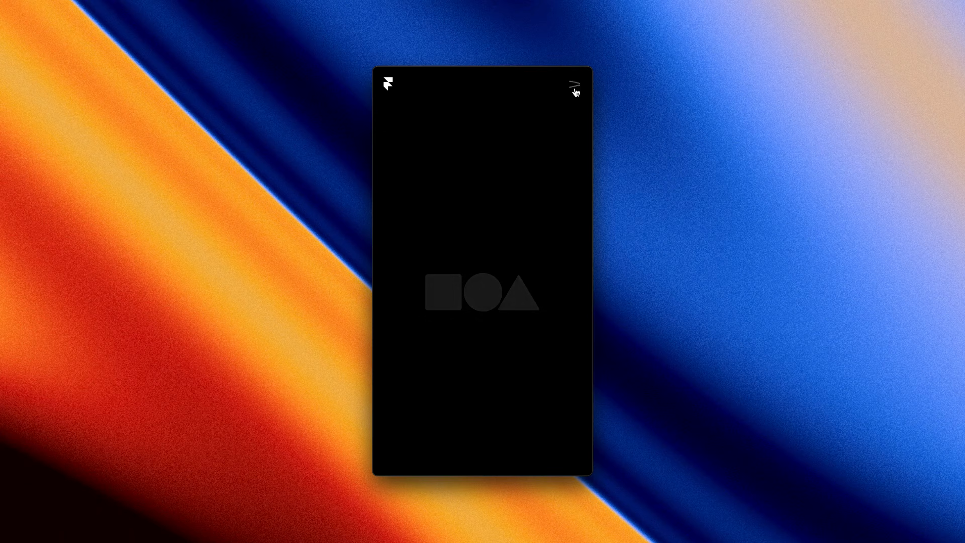
click(544, 156)
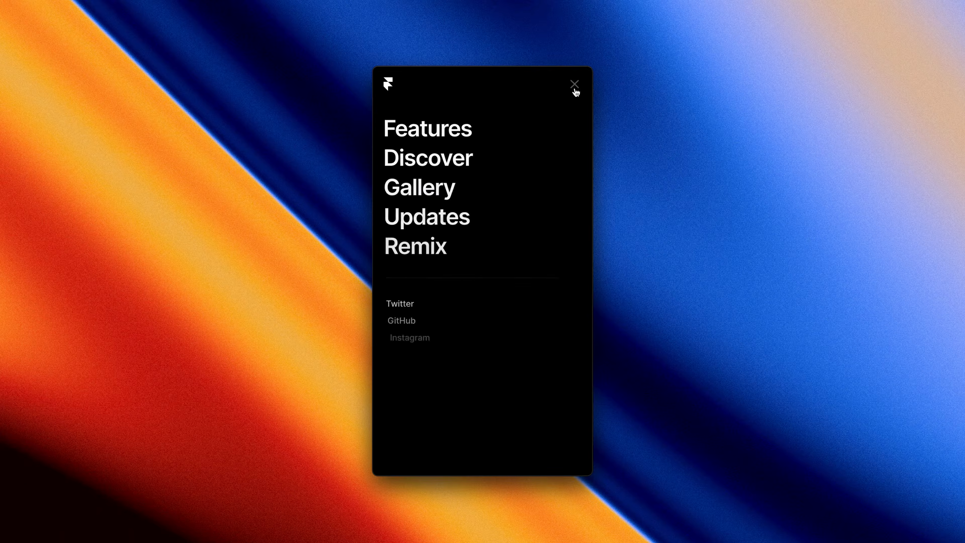
click(575, 91)
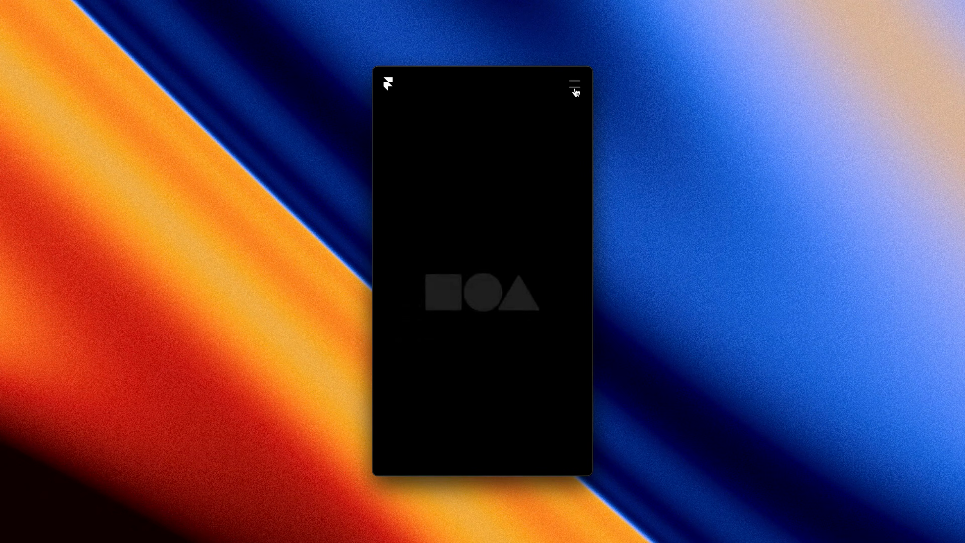
click(576, 92)
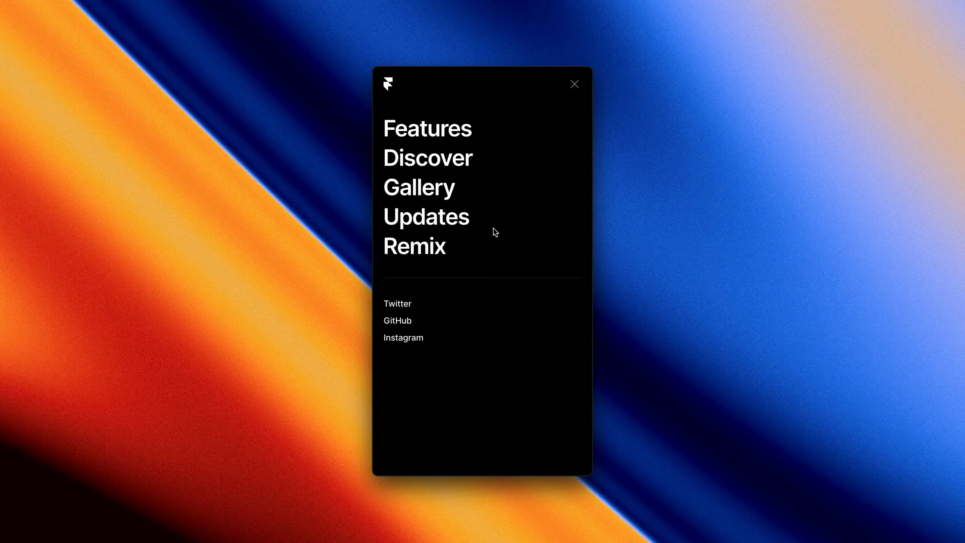
click(574, 84)
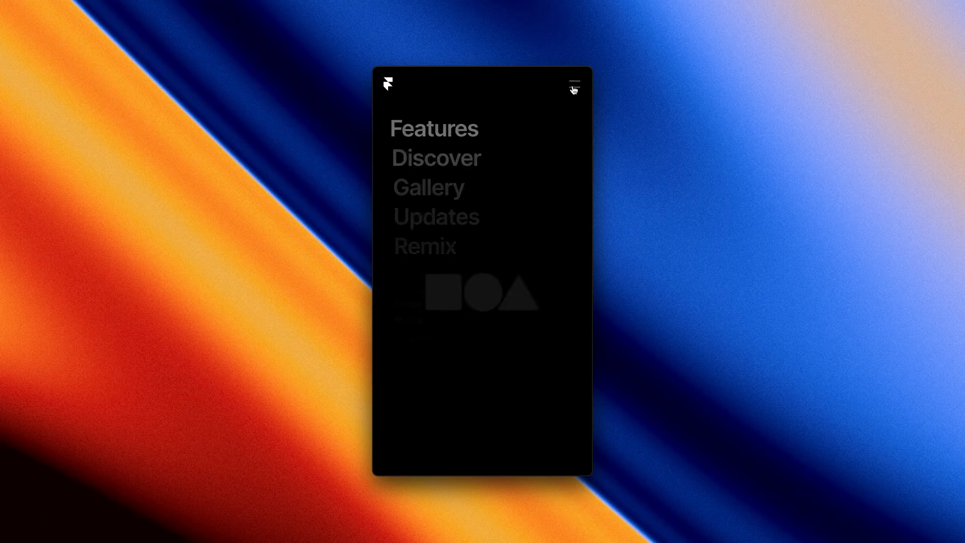